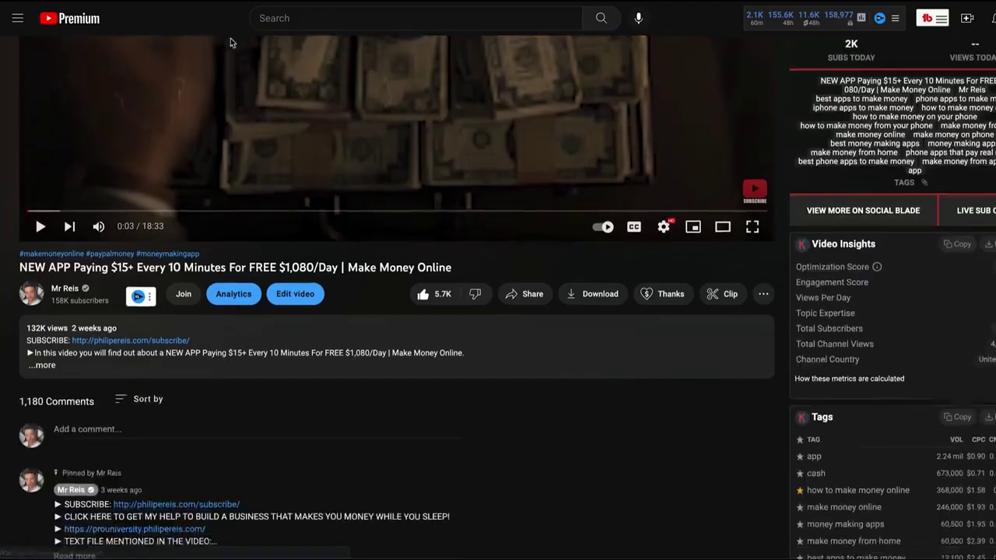
pyautogui.scroll(-3, 175, 242)
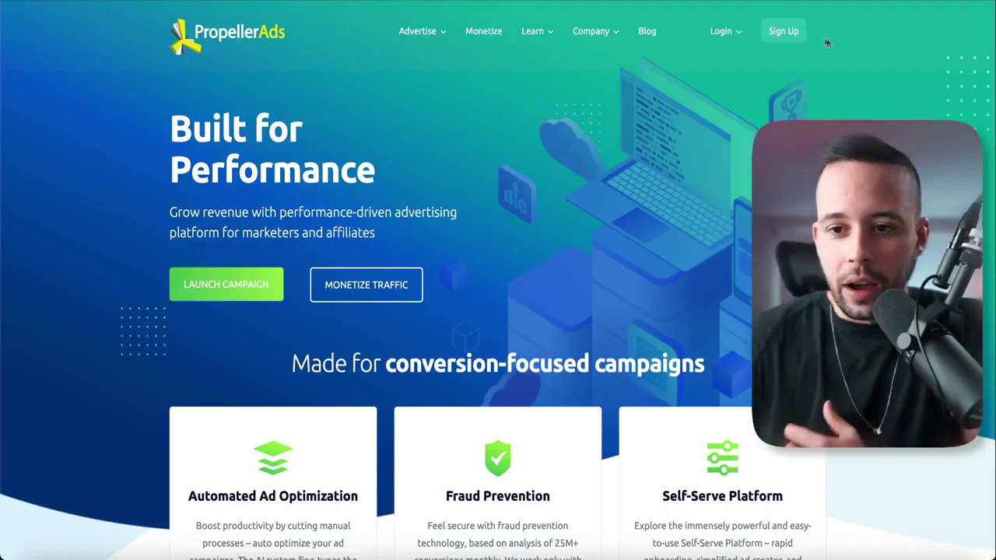
# Step: Open the PropellerAds sign-up form for an advertiser account
pyautogui.click(786, 32)
pyautogui.scroll(-3, 460, 238)
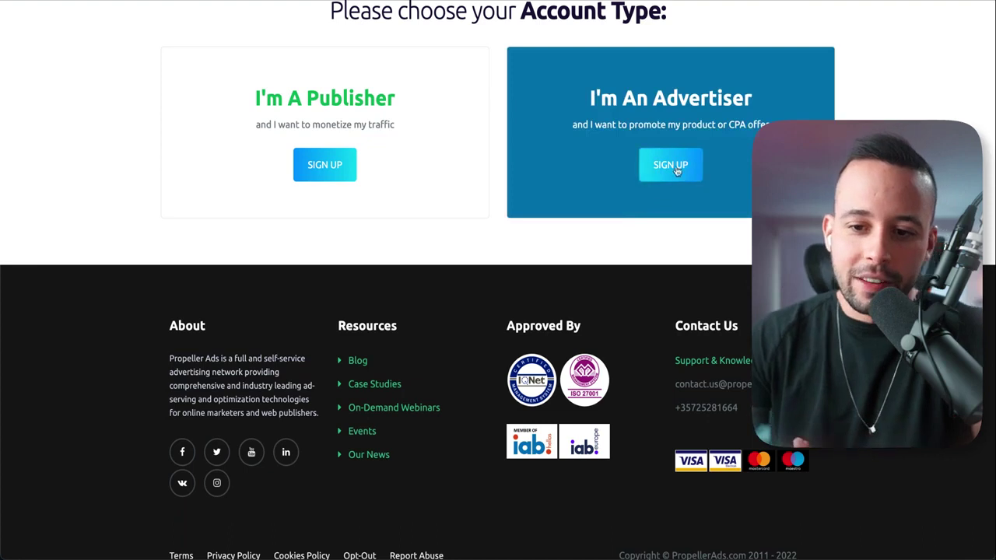
pyautogui.click(669, 166)
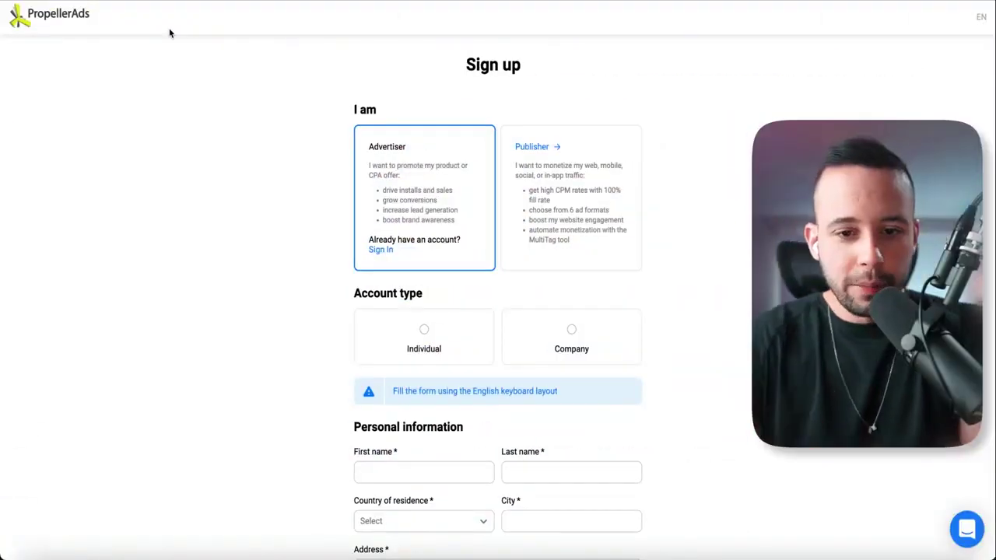
# Step: Review the account type and personal information fields of the advertiser sign-up form
pyautogui.scroll(-2, 170, 33)
pyautogui.scroll(1, 170, 33)
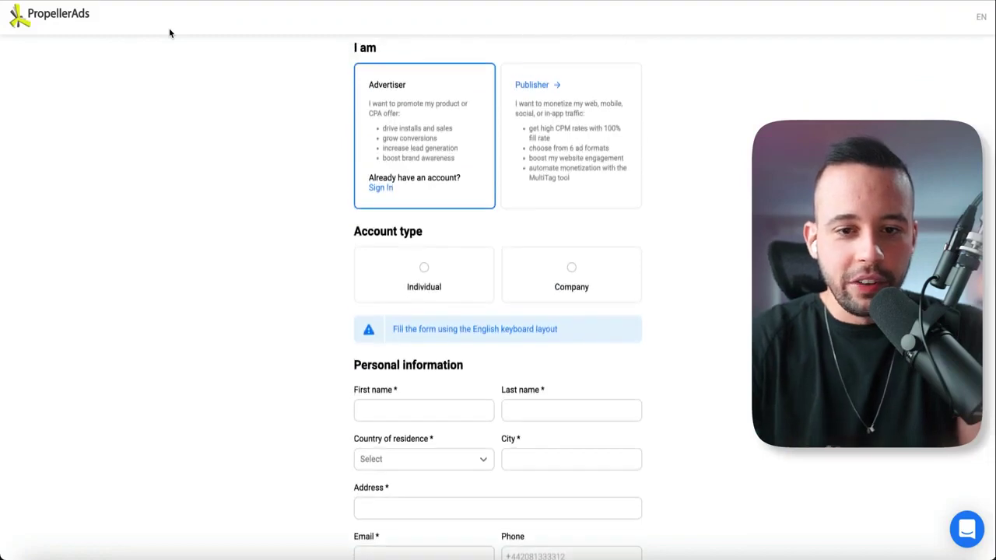
pyautogui.scroll(1, 170, 33)
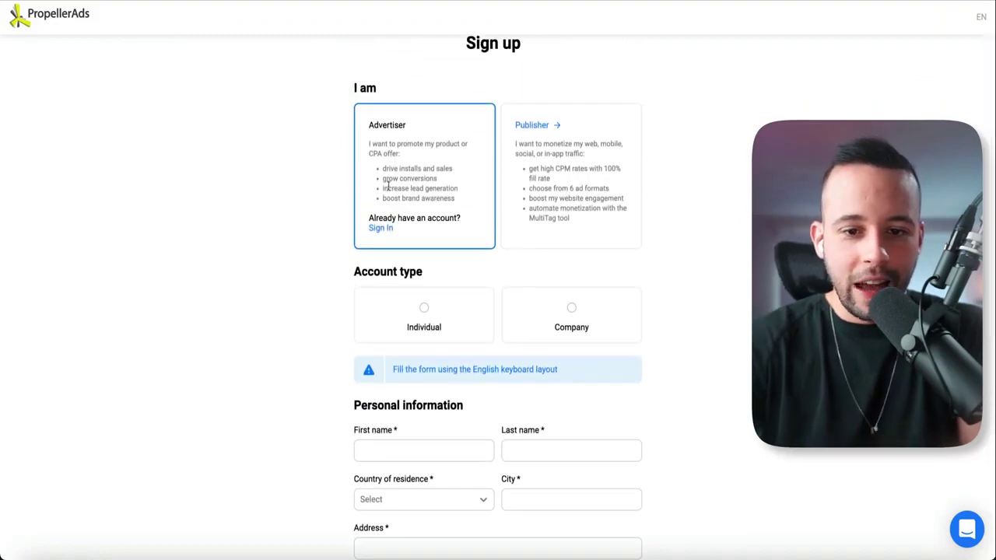
pyautogui.scroll(-2, 284, 251)
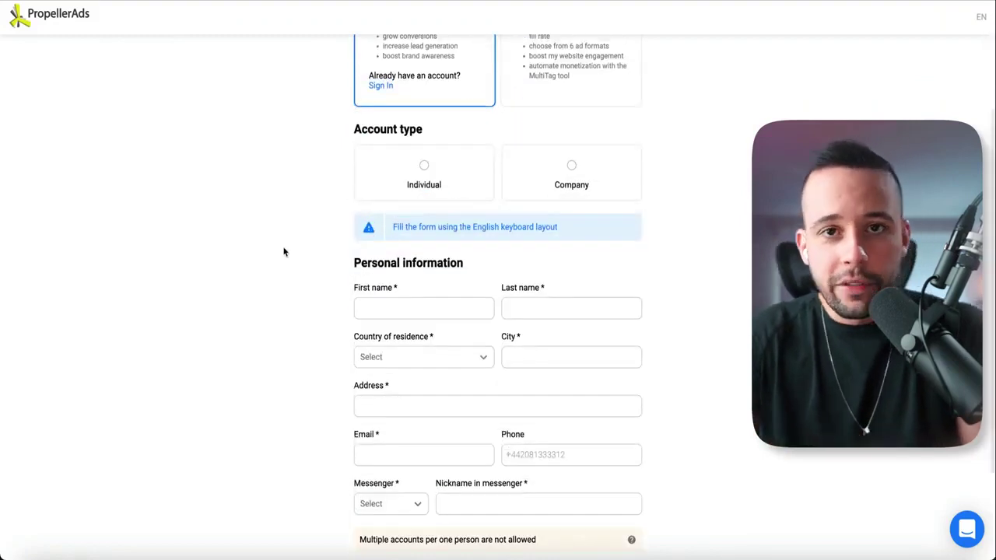
pyautogui.scroll(-1, 284, 252)
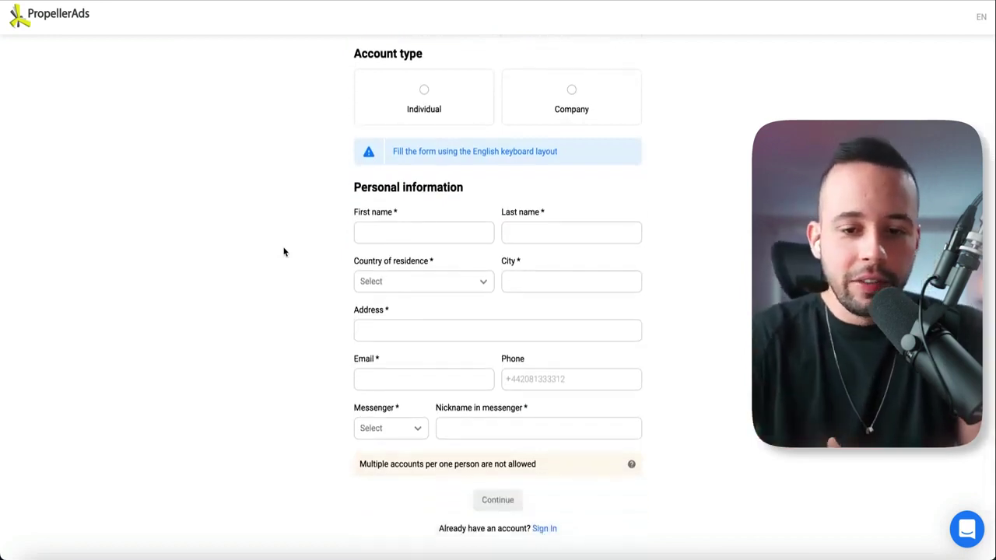
pyautogui.scroll(-1, 284, 251)
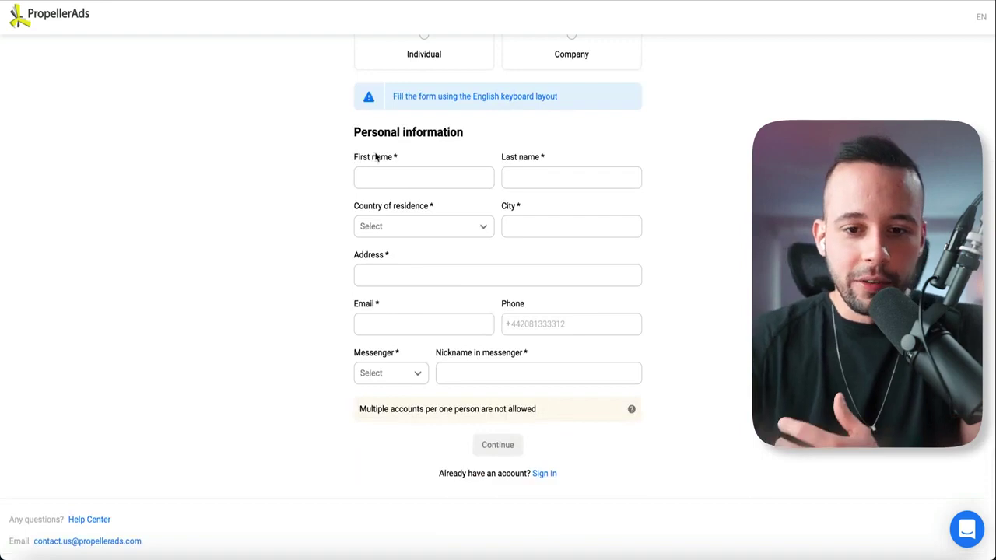
# Step: Examine the country of residence and messenger options and the note about multiple accounts, without choosing anything
pyautogui.click(477, 227)
pyautogui.scroll(-20, 440, 332)
pyautogui.scroll(10, 441, 330)
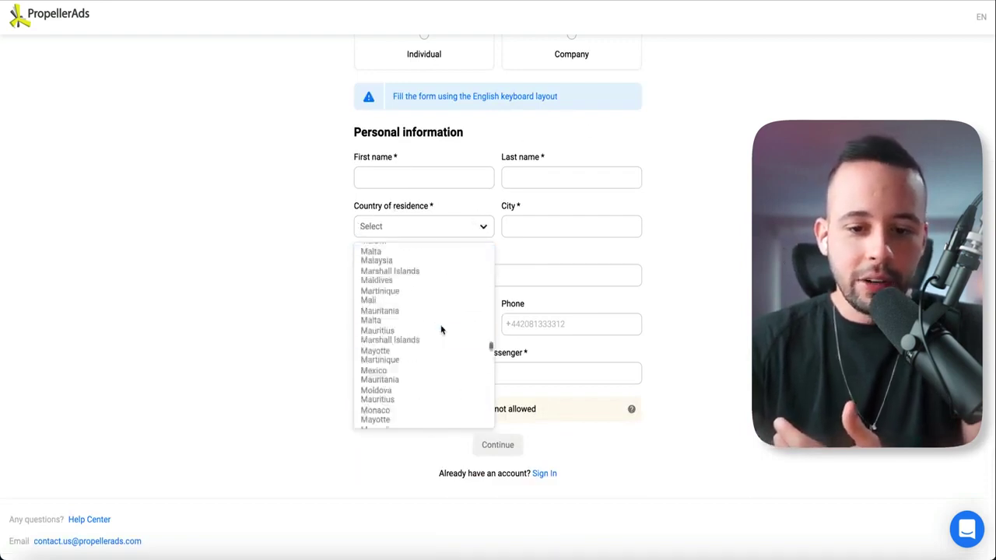
pyautogui.scroll(15, 440, 330)
pyautogui.click(315, 322)
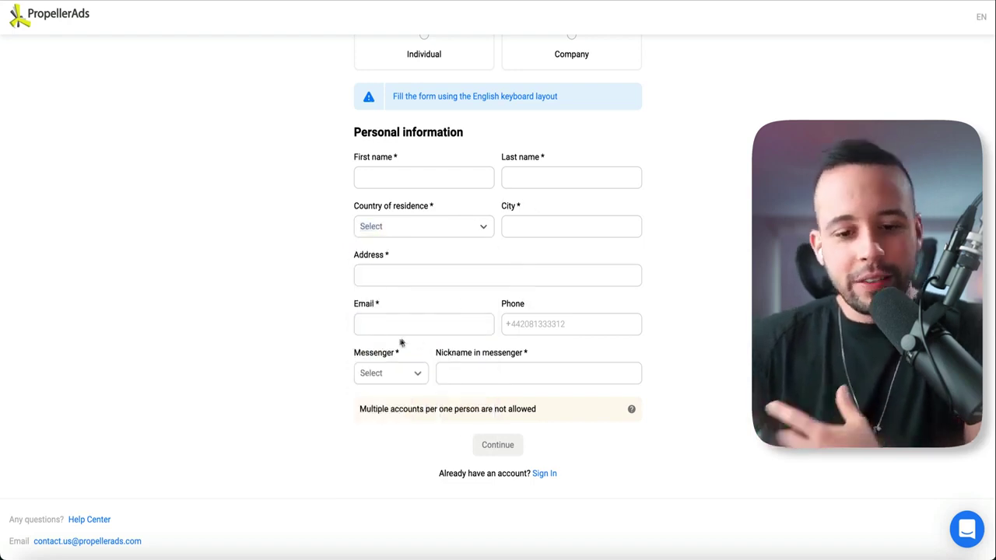
pyautogui.click(405, 373)
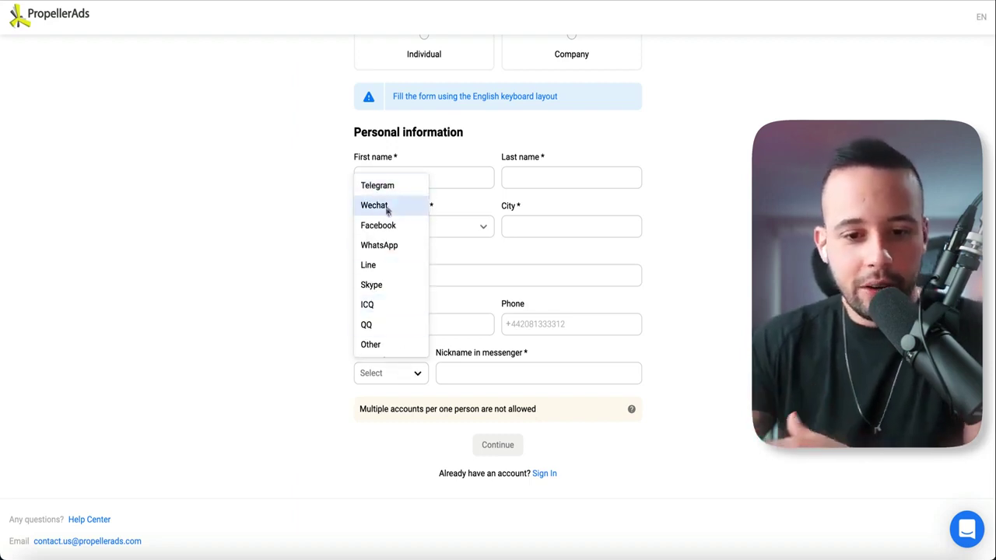
pyautogui.click(302, 285)
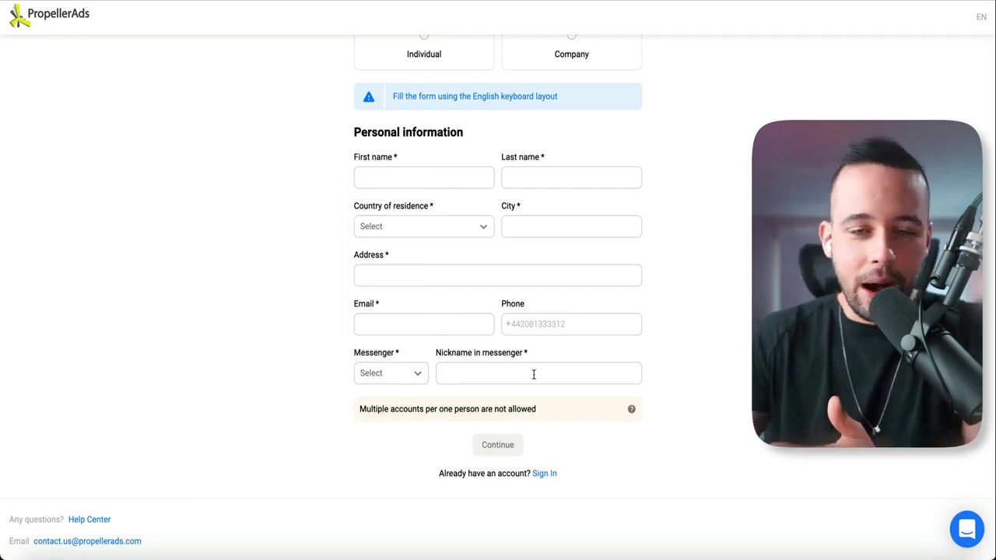
pyautogui.moveTo(582, 410); pyautogui.dragTo(367, 414)
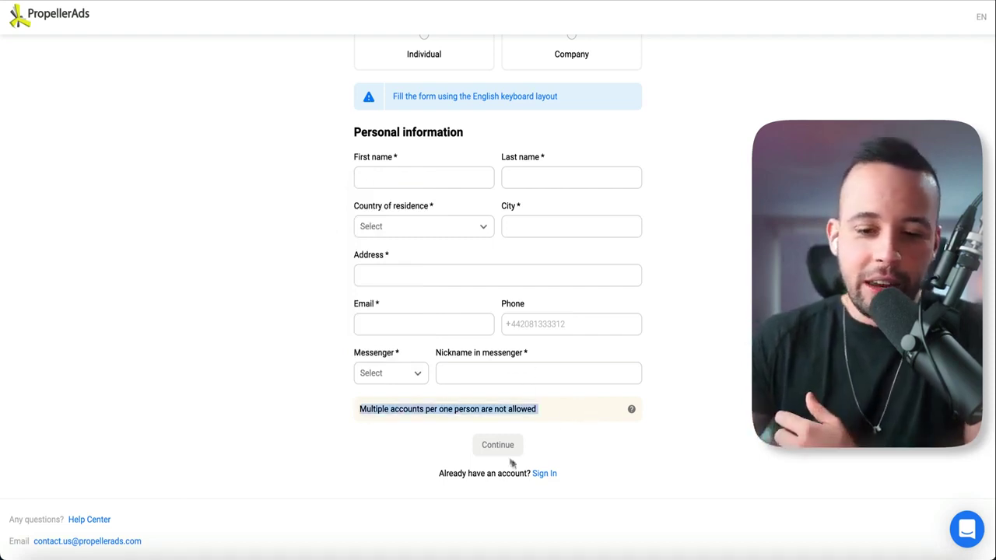
pyautogui.click(646, 456)
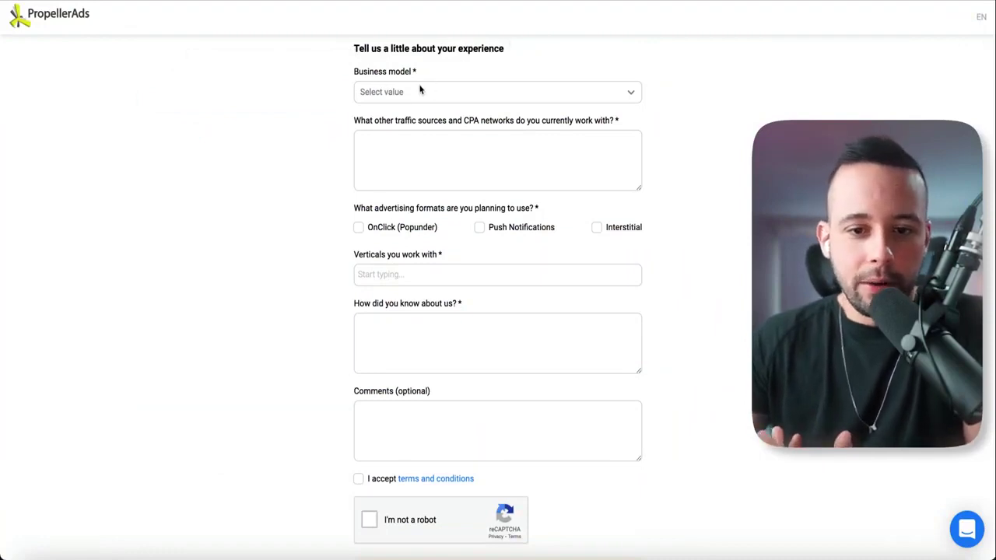
# Step: Set the business model to an affiliate who wants to promote products from CPA networks or direct advertisers
pyautogui.click(420, 91)
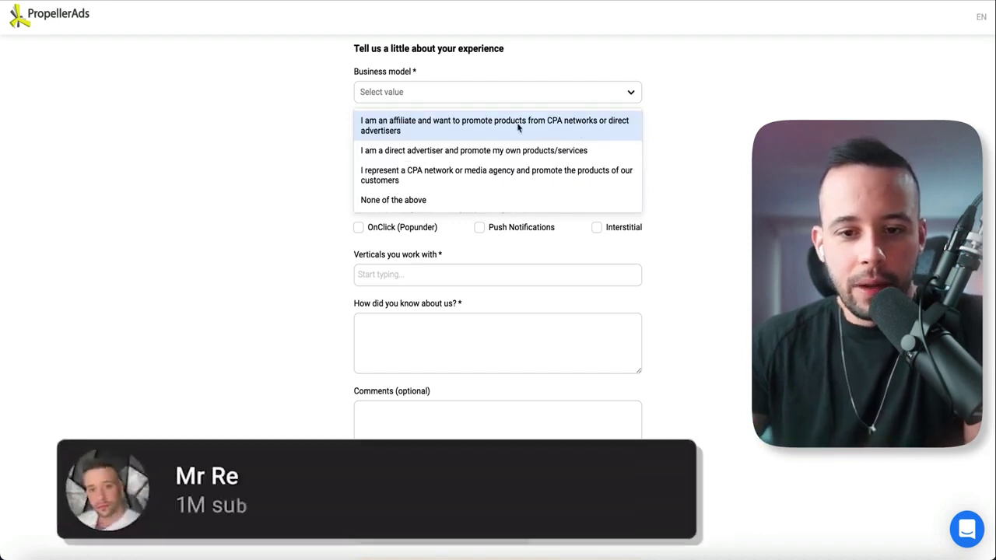
pyautogui.click(402, 131)
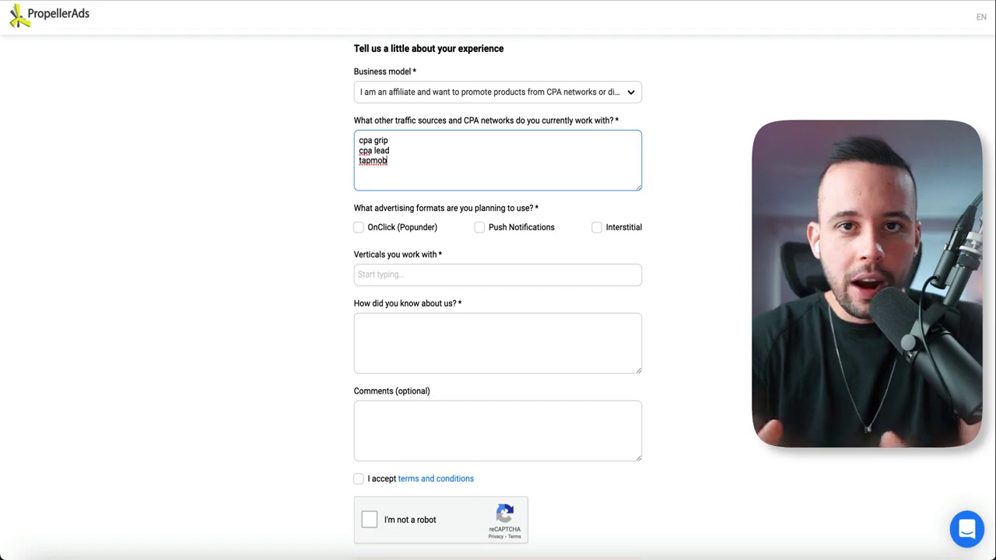
# Step: Choose OnClick (Popunder) as the planned advertising format and Lead generation as the vertical
pyautogui.scroll(-1, 498, 297)
pyautogui.moveTo(360, 160); pyautogui.dragTo(499, 164)
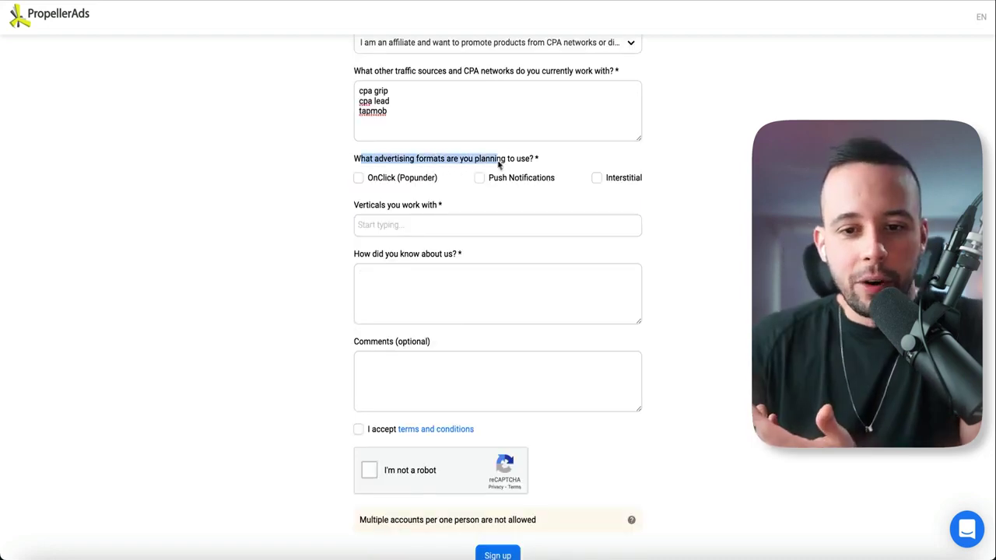
pyautogui.click(555, 161)
pyautogui.scroll(-1, 420, 170)
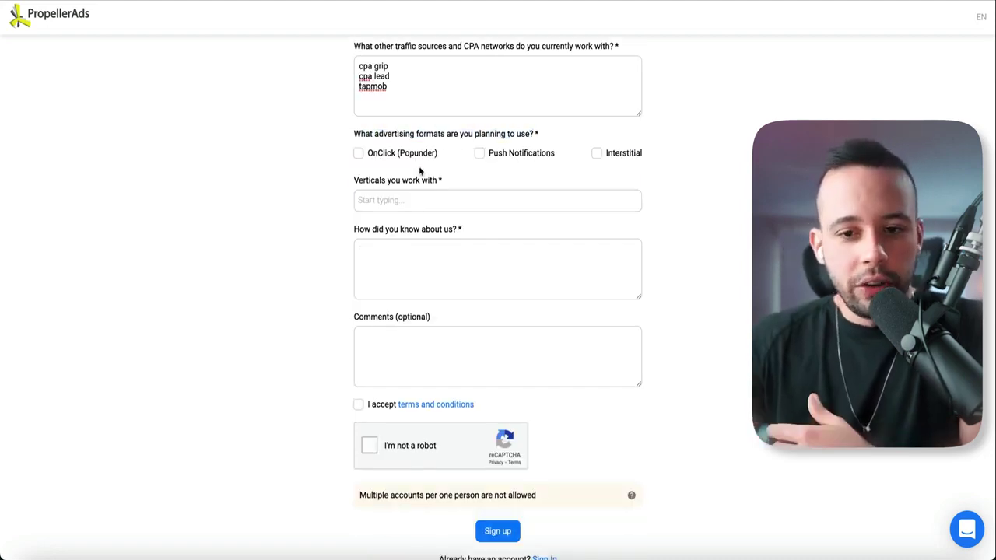
pyautogui.click(359, 154)
pyautogui.scroll(-1, 360, 154)
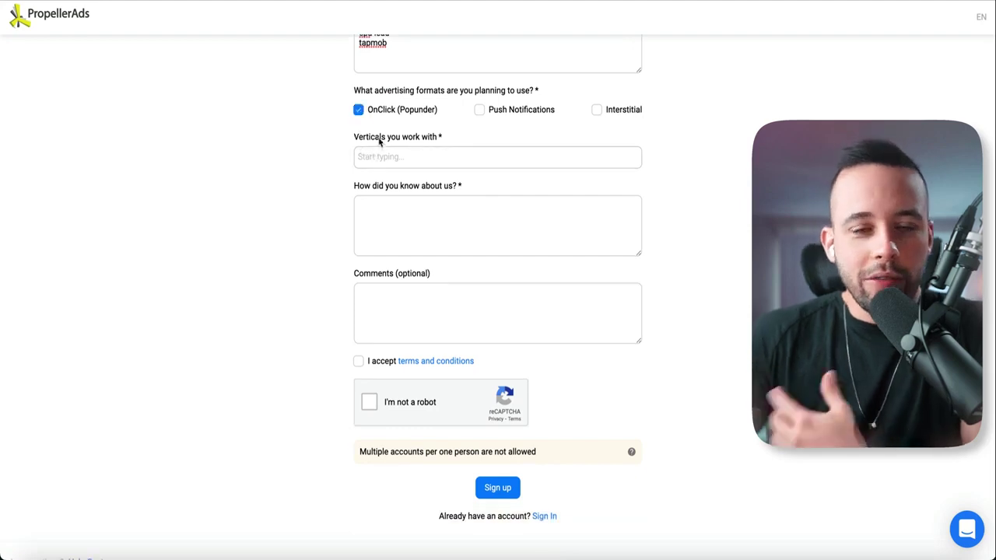
pyautogui.click(389, 154)
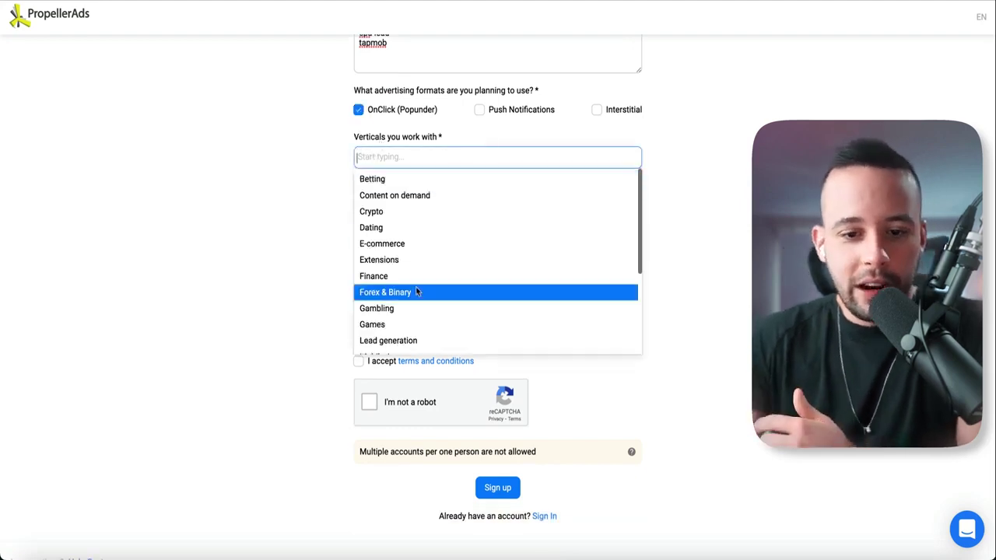
pyautogui.scroll(-1, 382, 299)
pyautogui.click(382, 299)
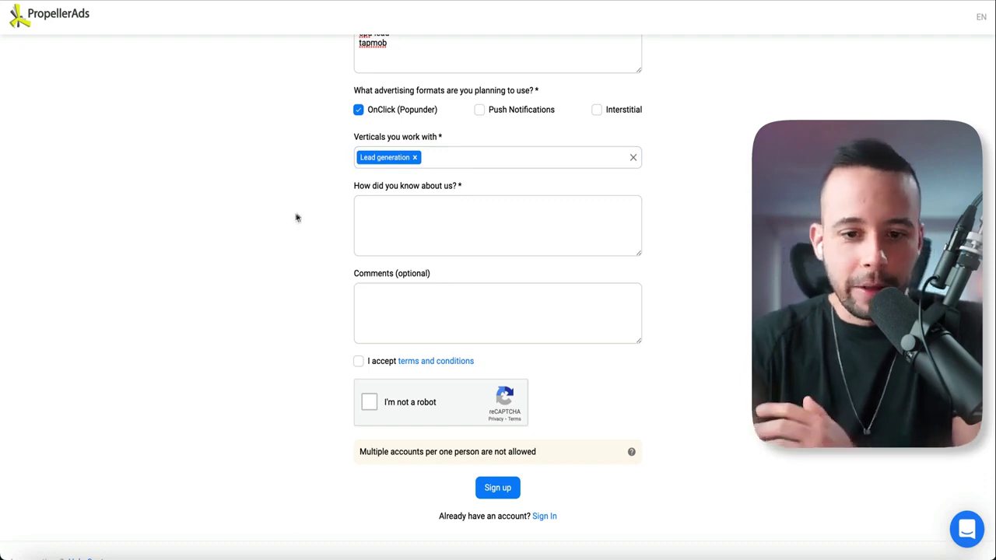
pyautogui.click(412, 226)
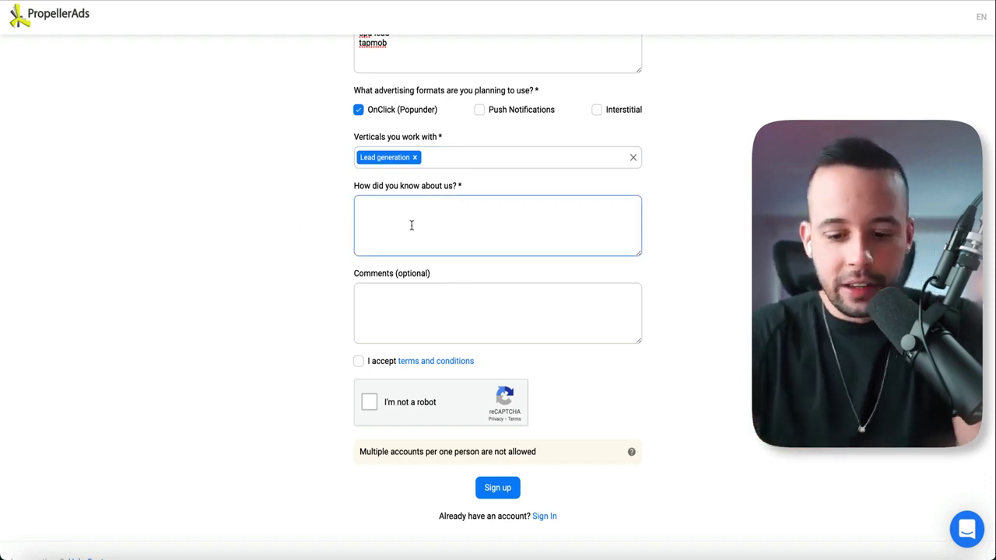
pyautogui.click(424, 286)
pyautogui.click(301, 314)
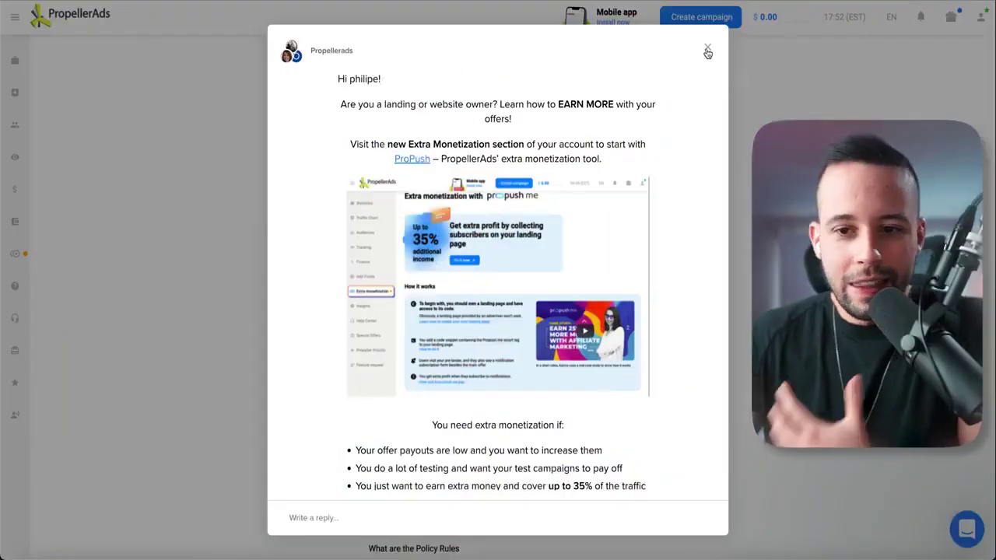
# Step: Dismiss the Propellerads message about extra monetization in the advertiser account
pyautogui.click(707, 51)
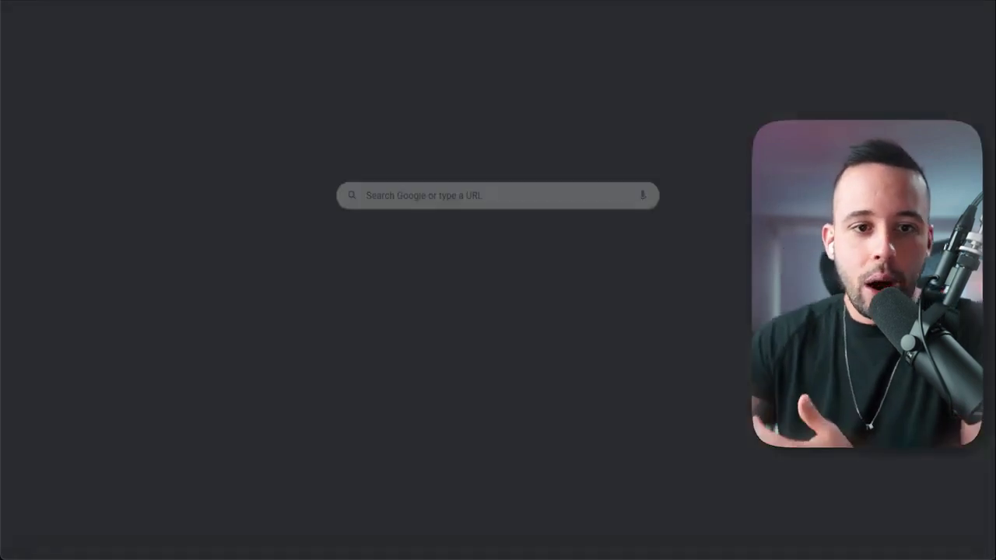
# Step: Go to cpagrip.com and log in to the publisher account with the prefilled credentials
pyautogui.write('cpagrip.com')
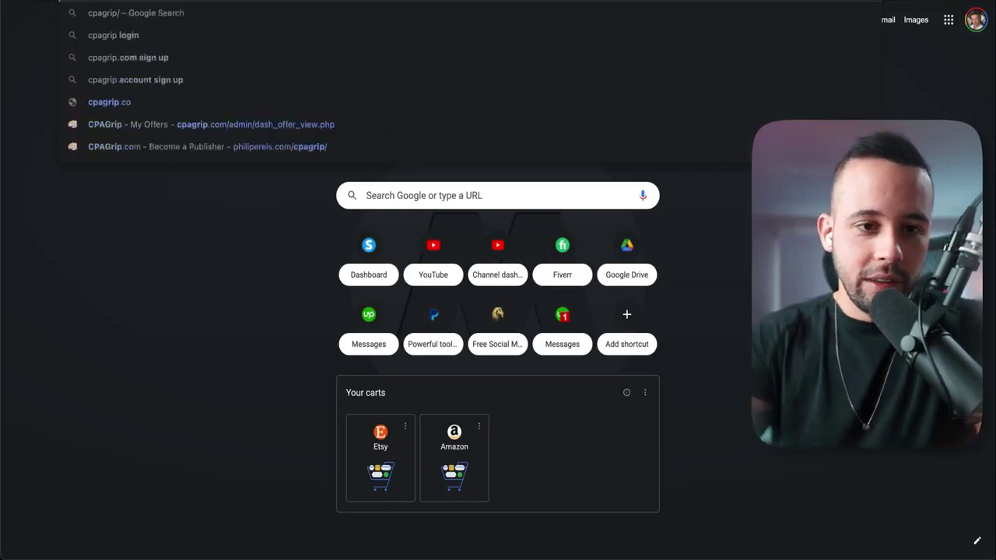
pyautogui.press('Return')
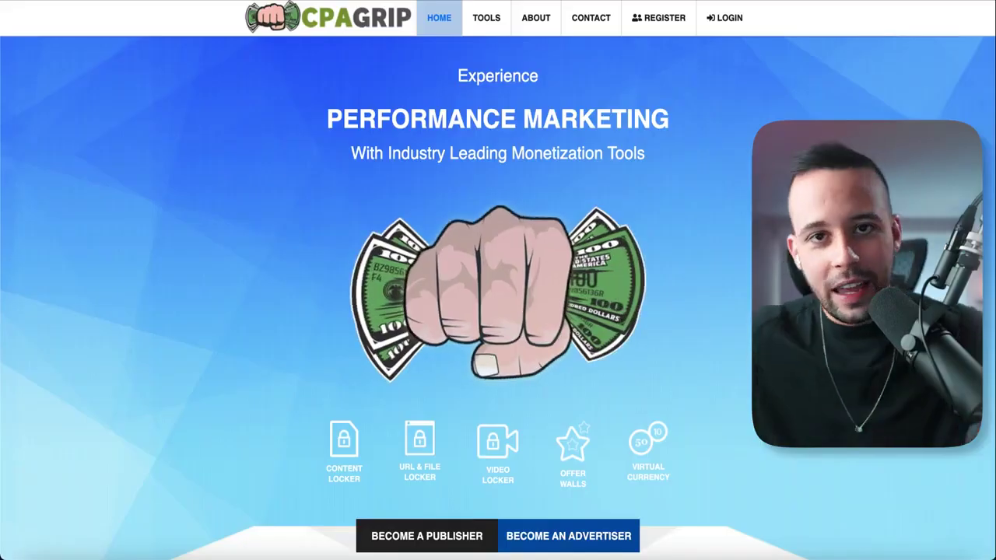
pyautogui.click(732, 23)
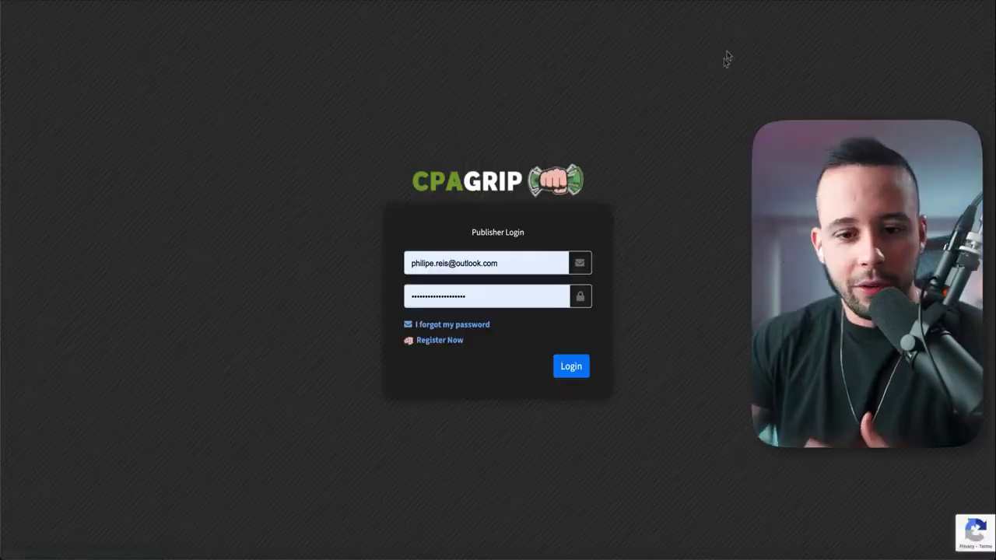
pyautogui.click(565, 360)
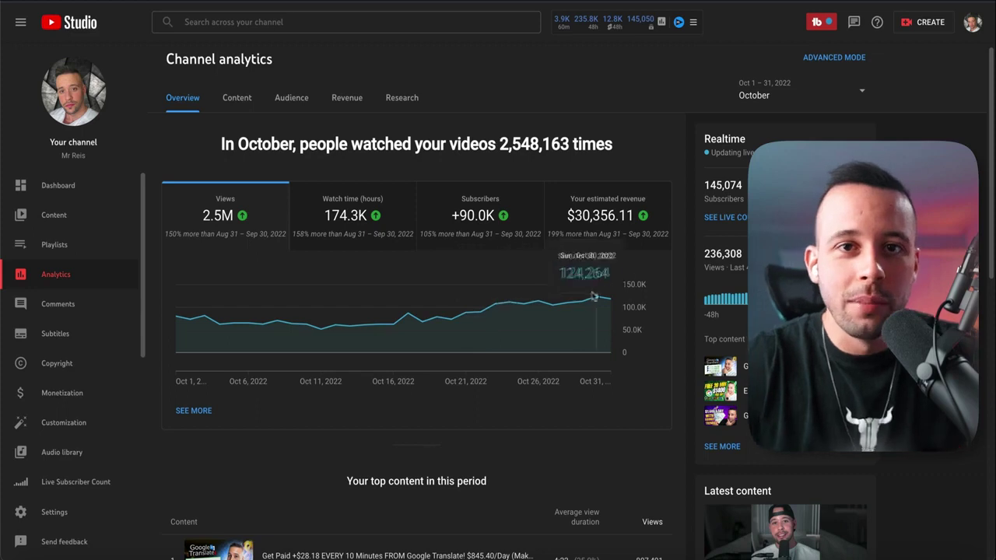
pyautogui.click(405, 242)
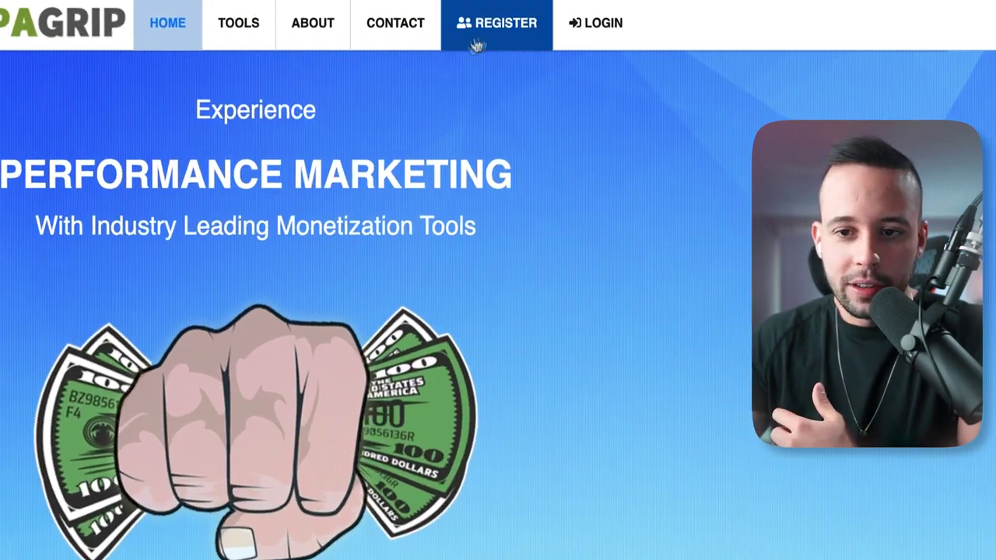
# Step: Open the CPAGrip registration form and examine its fields and publisher type options
pyautogui.click(492, 40)
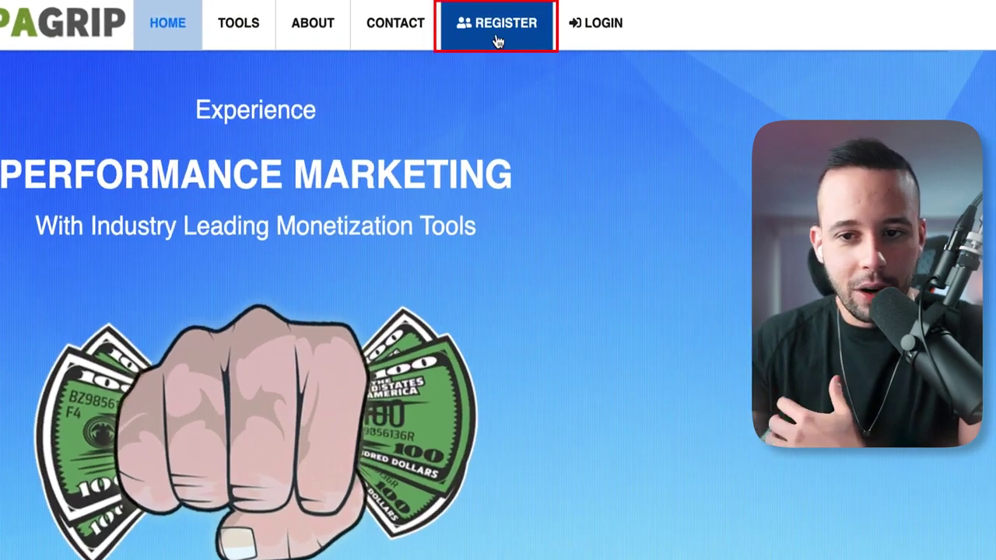
pyautogui.scroll(-3, 268, 287)
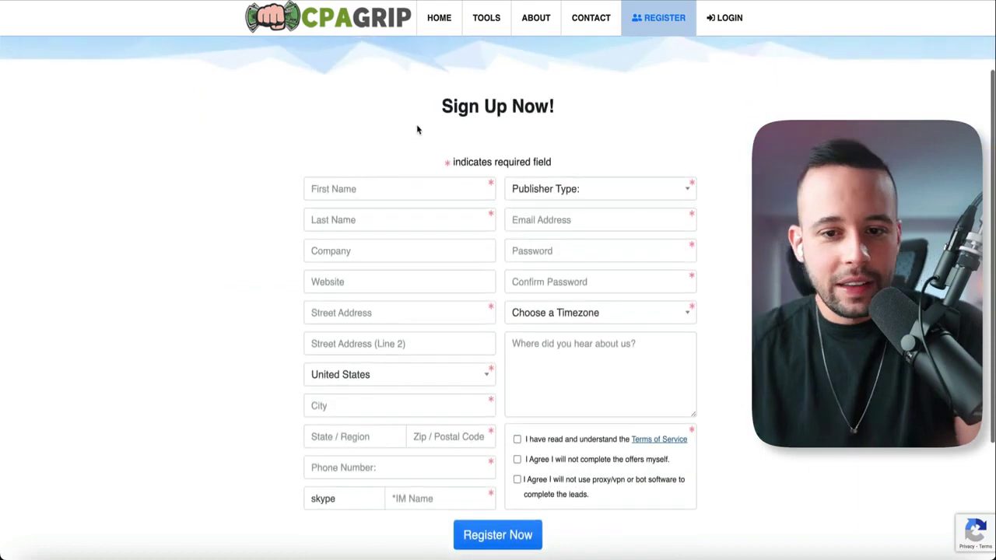
pyautogui.moveTo(269, 287); pyautogui.dragTo(440, 261)
pyautogui.click(459, 274)
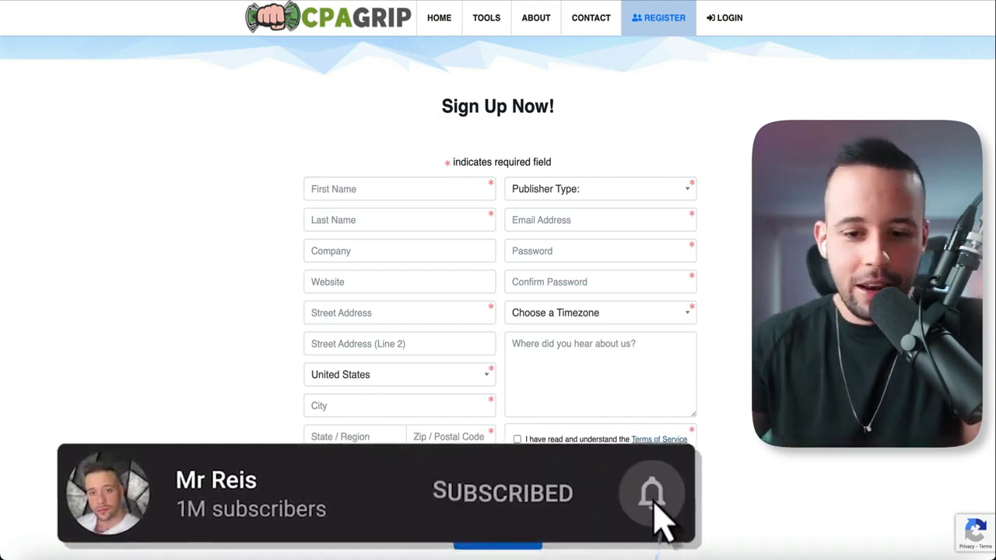
pyautogui.click(652, 188)
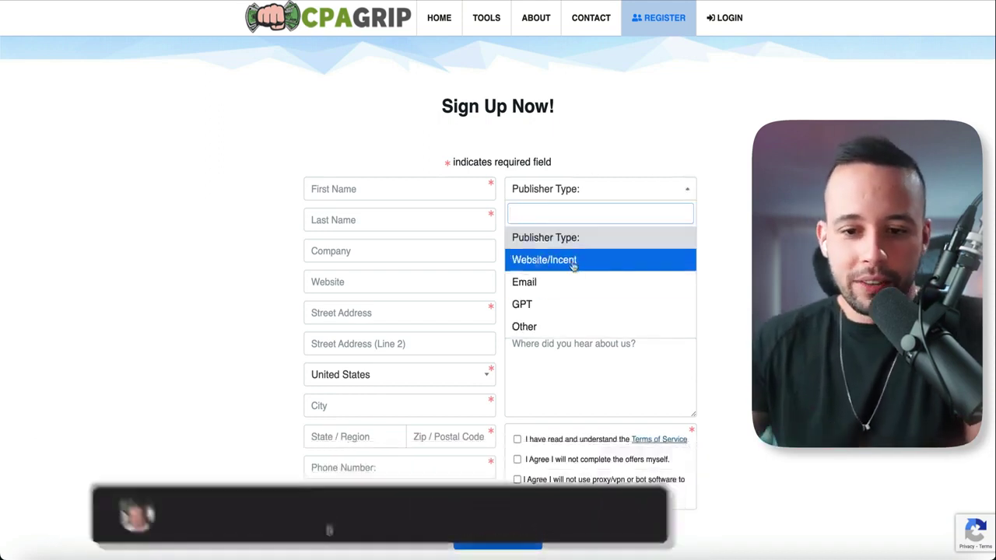
pyautogui.click(601, 237)
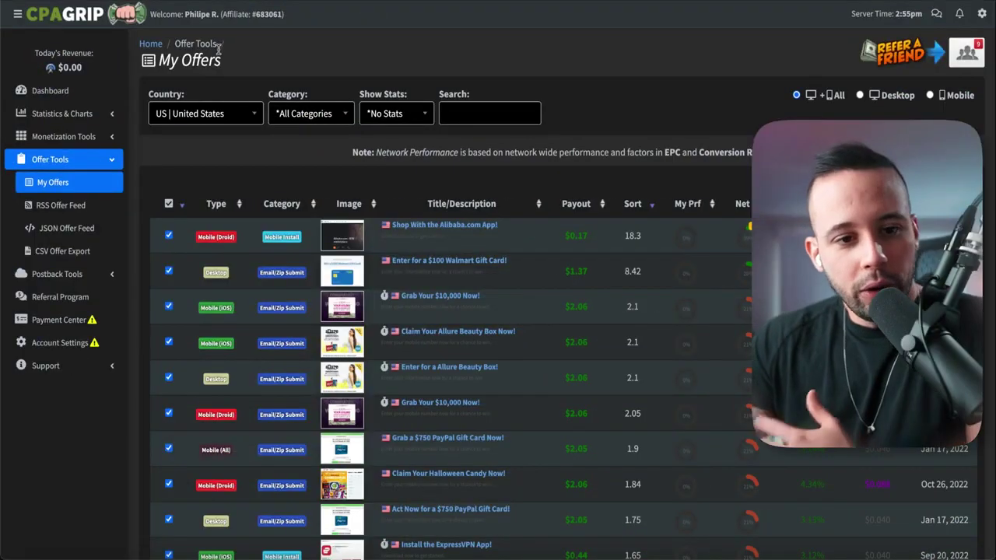
# Step: Filter the My Offers list in CPAGrip to the Email/Zip Submit category
pyautogui.click(98, 159)
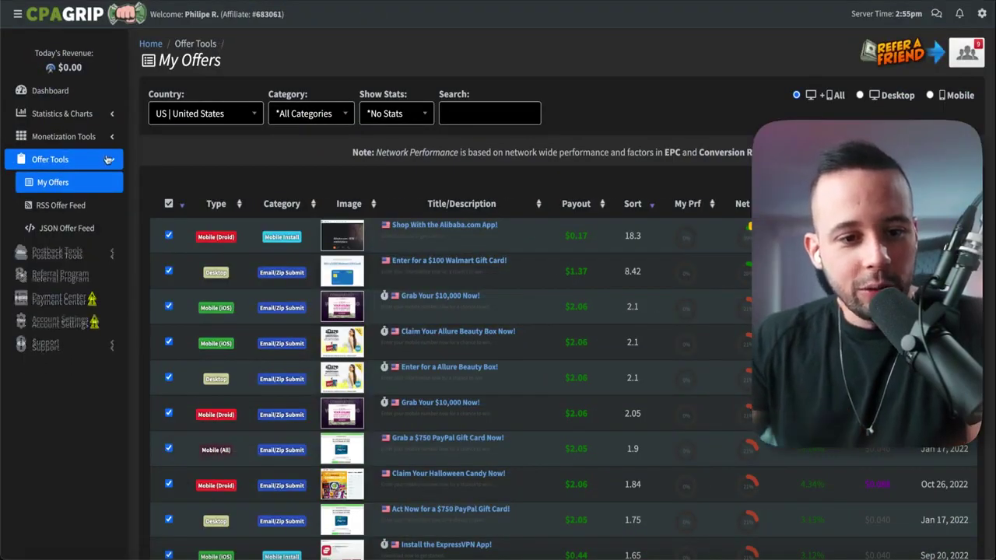
pyautogui.click(98, 158)
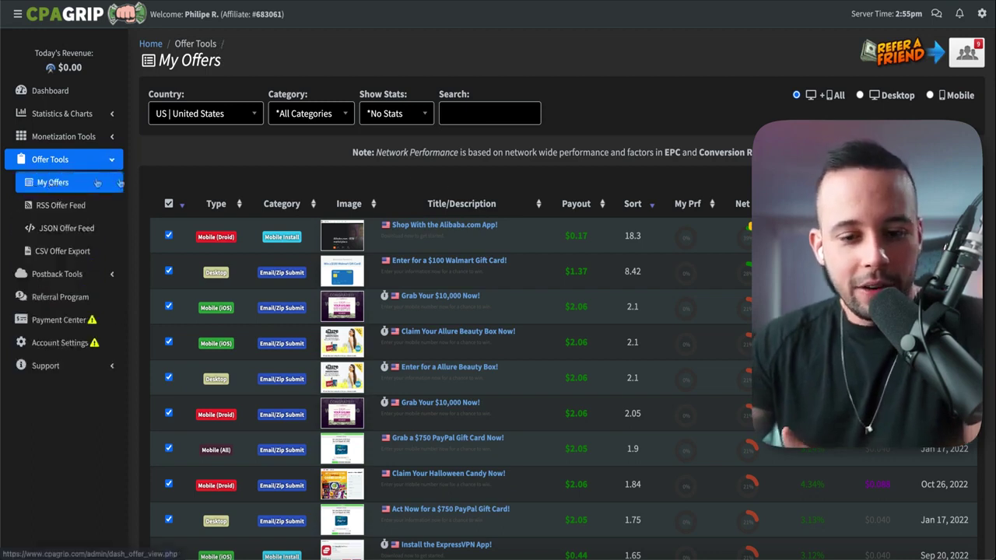
pyautogui.scroll(-2, 556, 194)
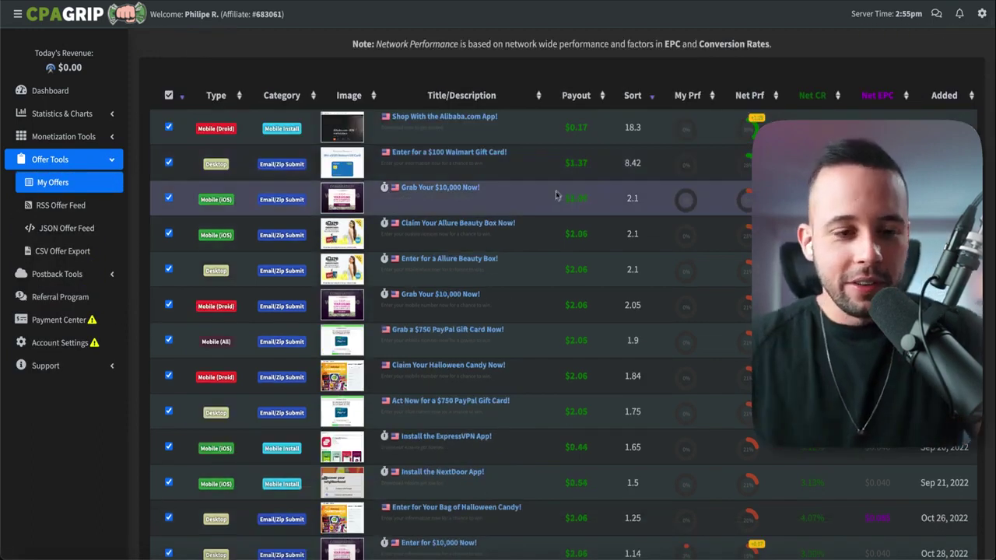
pyautogui.scroll(2, 555, 193)
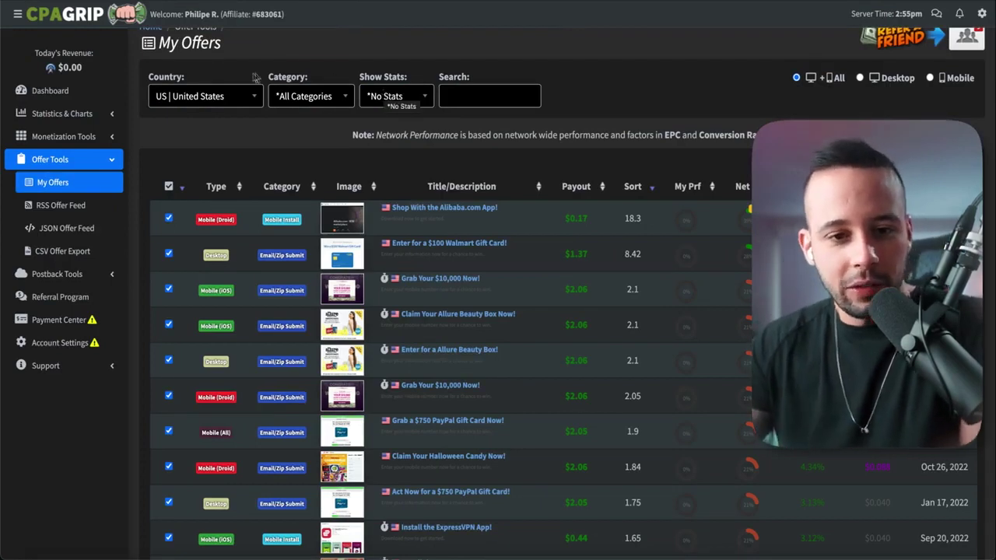
pyautogui.click(320, 102)
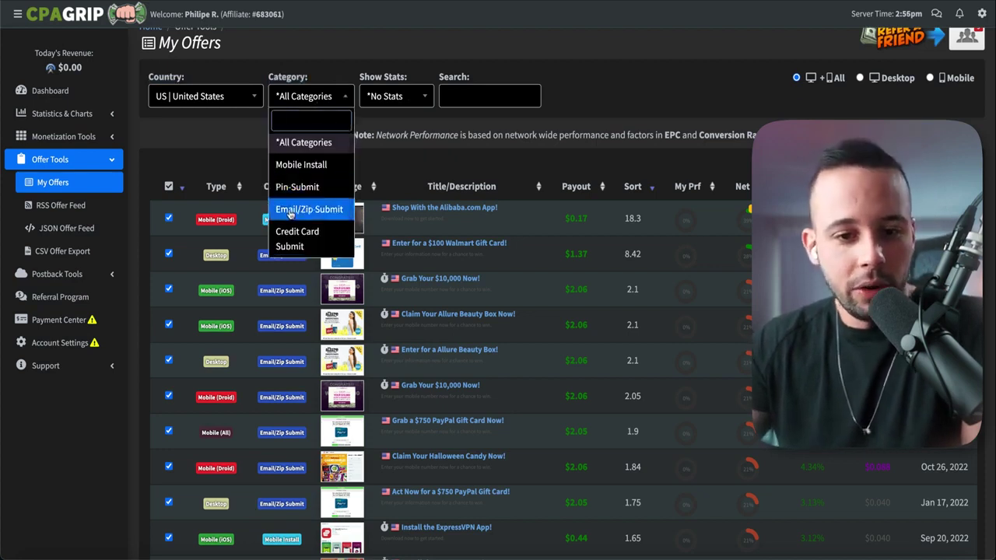
pyautogui.click(290, 211)
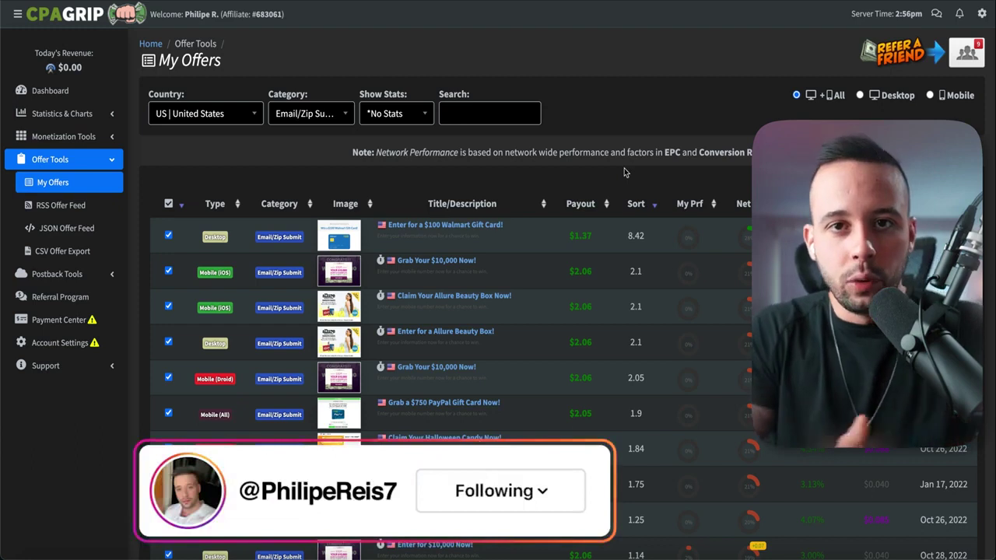
# Step: Check the offer payouts, limit the list to mobile offers, and view the available country options
pyautogui.moveTo(569, 308); pyautogui.dragTo(590, 309)
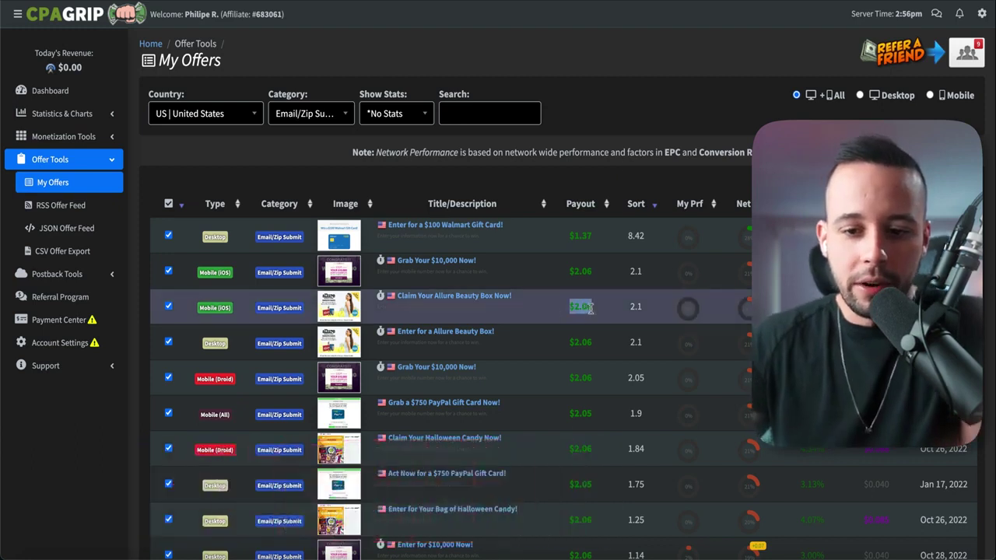
pyautogui.click(590, 309)
pyautogui.click(314, 116)
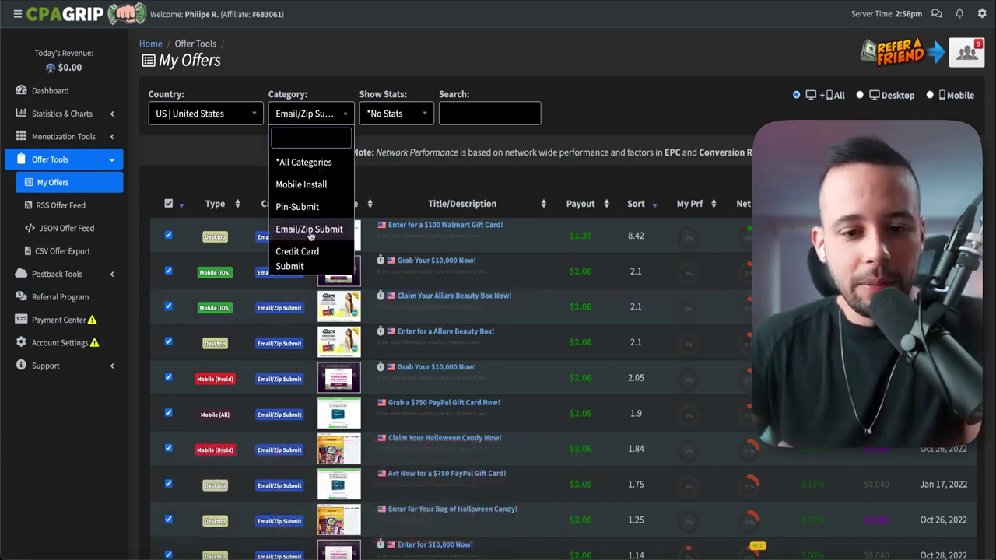
pyautogui.click(491, 131)
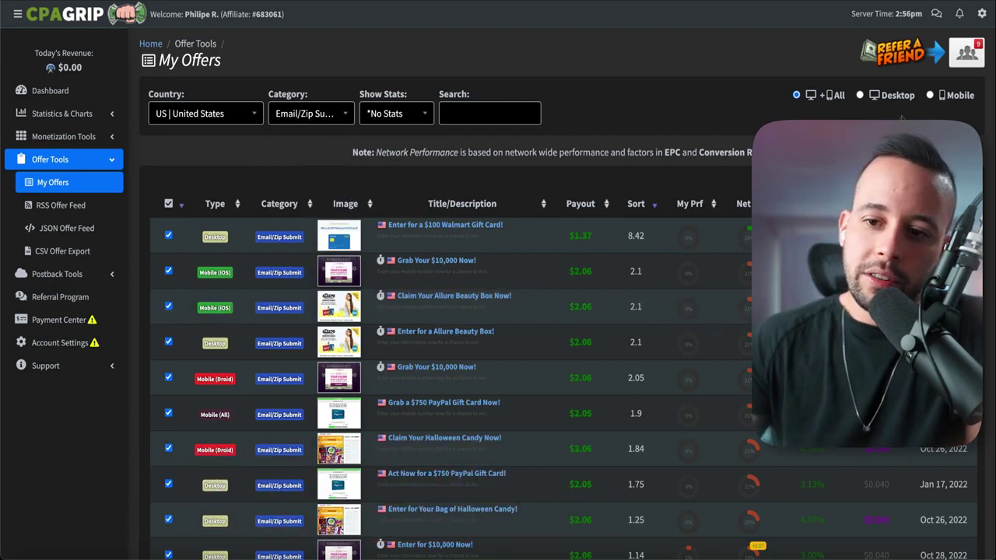
pyautogui.click(937, 98)
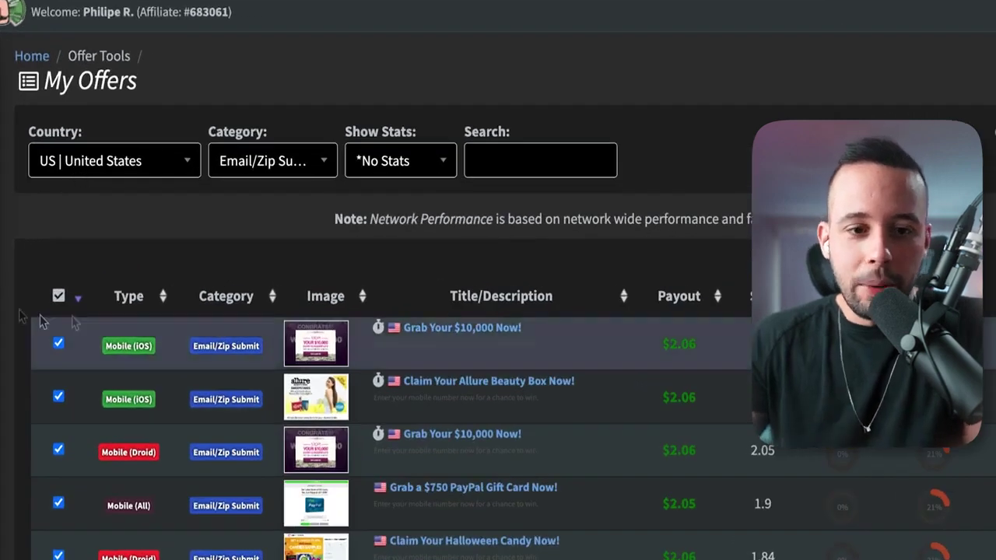
pyautogui.click(87, 161)
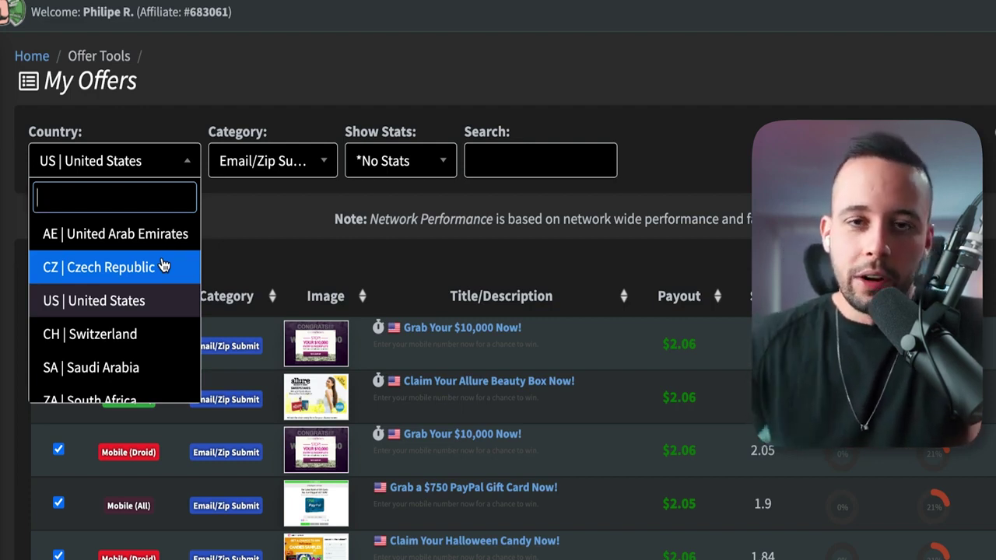
pyautogui.click(329, 211)
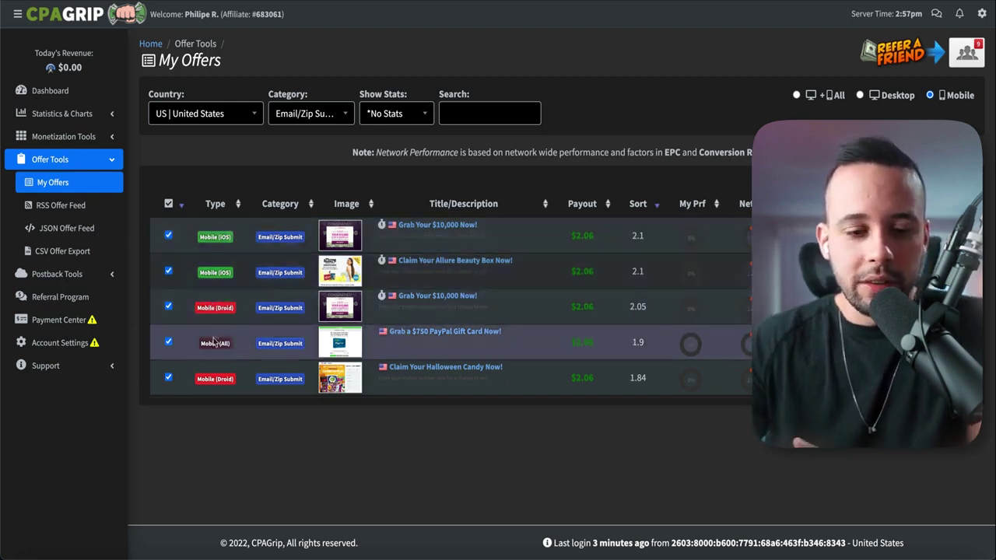
# Step: Pick out the Mobile (All) offer "Grab a $750 PayPal Gift Card Now!" and copy the account's affiliate ID
pyautogui.moveTo(200, 343); pyautogui.dragTo(229, 343)
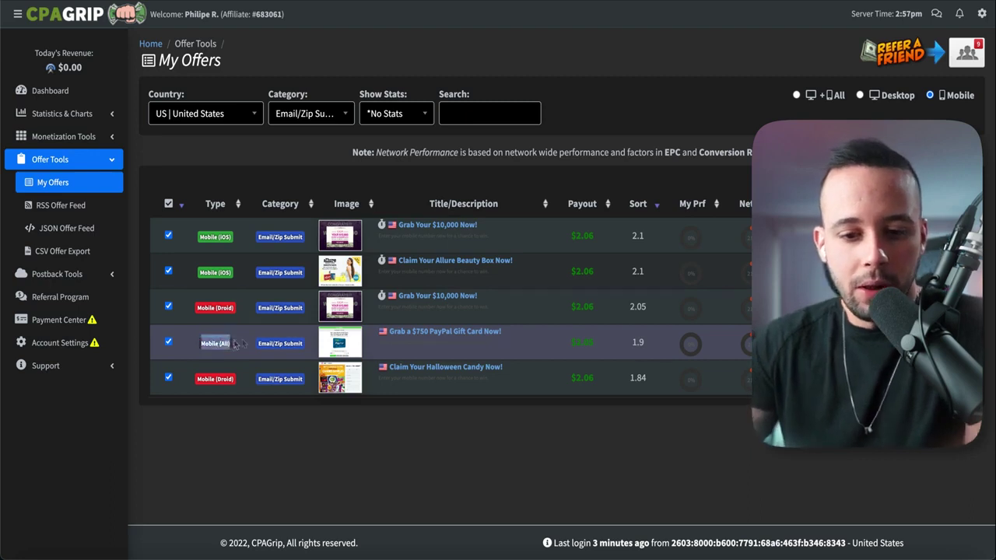
pyautogui.click(435, 333)
pyautogui.click(460, 35)
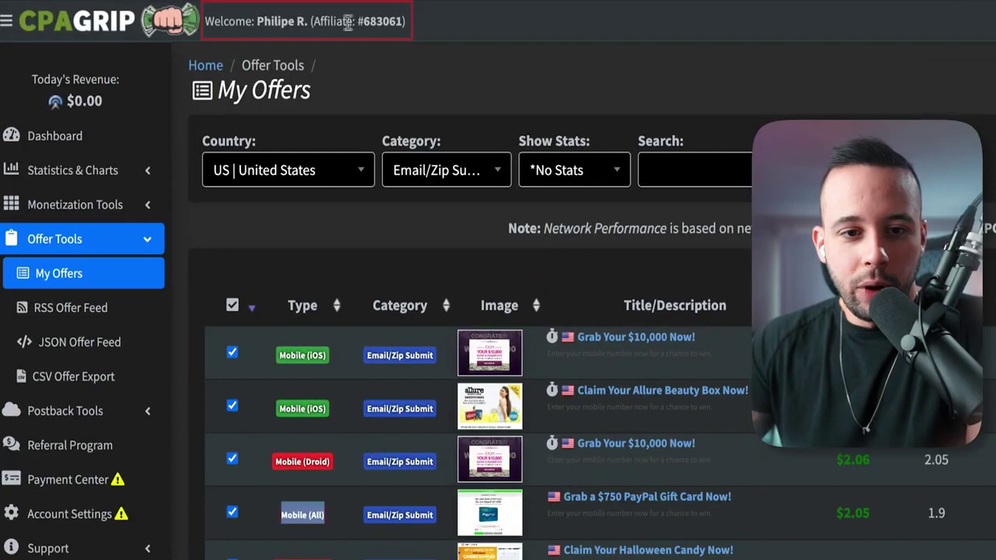
pyautogui.doubleClick(389, 21)
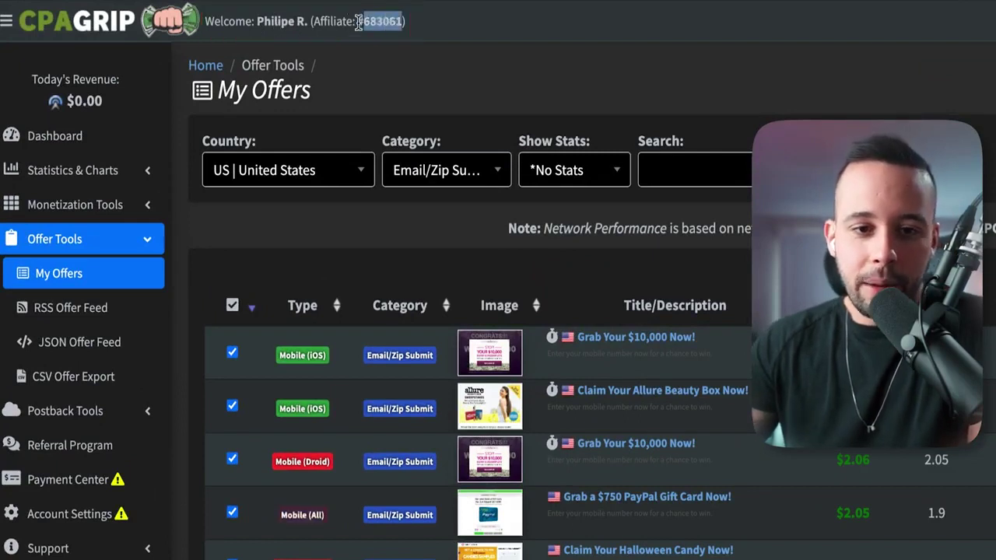
pyautogui.rightClick(377, 21)
pyautogui.click(393, 58)
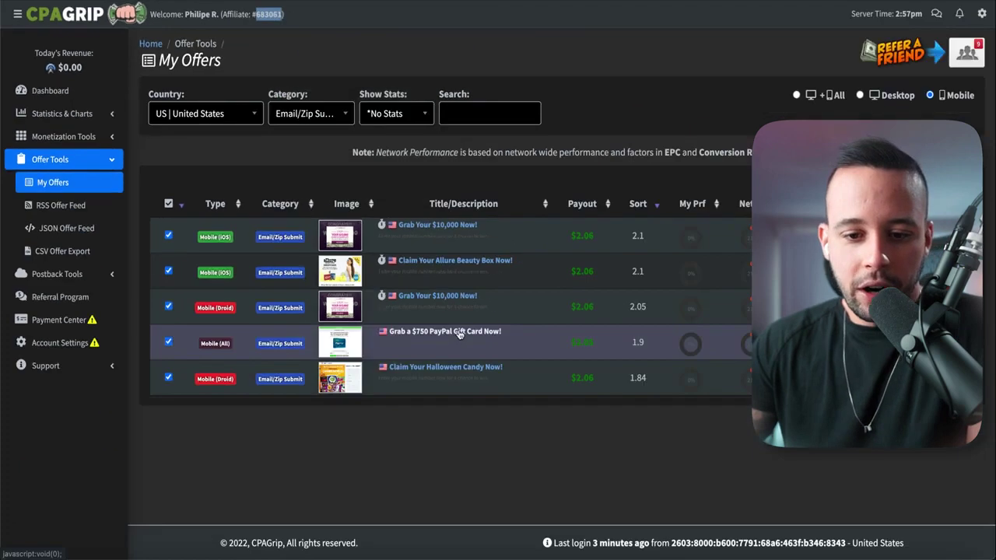
# Step: Append the affiliate ID after tracking_id= in the $750 PayPal Gift Card offer's link and copy the complete link
pyautogui.click(647, 497)
pyautogui.rightClick(580, 280)
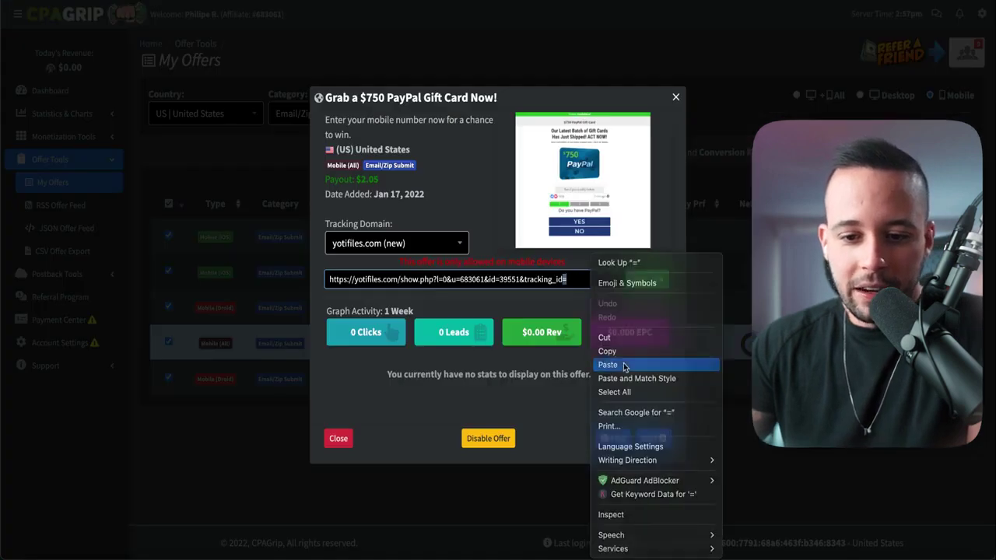
pyautogui.click(598, 364)
pyautogui.moveTo(330, 279)
pyautogui.mouseDown()
pyautogui.moveTo(556, 283)
pyautogui.moveTo(325, 281)
pyautogui.mouseUp()
pyautogui.click(668, 280)
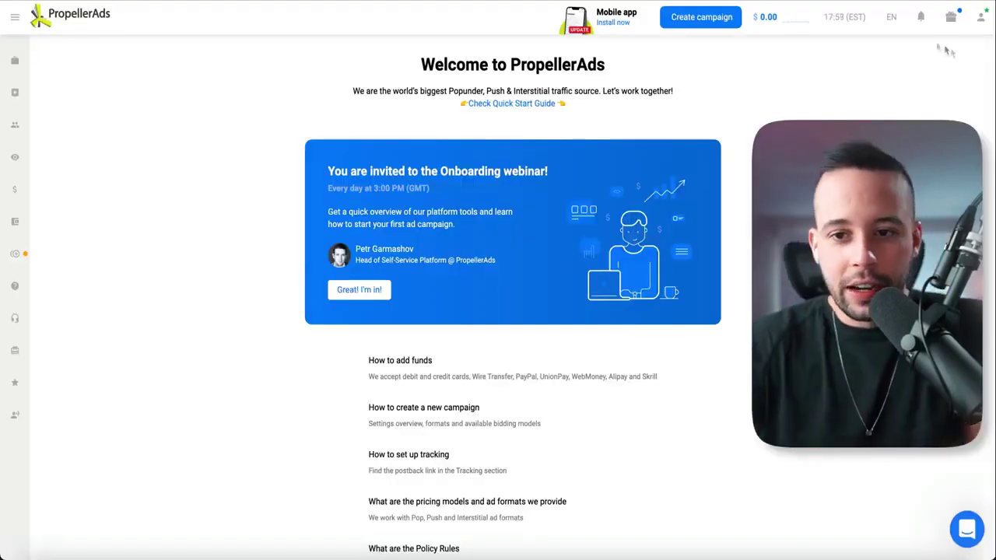
# Step: Start a new PropellerAds campaign, and store the copied offer link in a blank Google Docs document
pyautogui.click(701, 19)
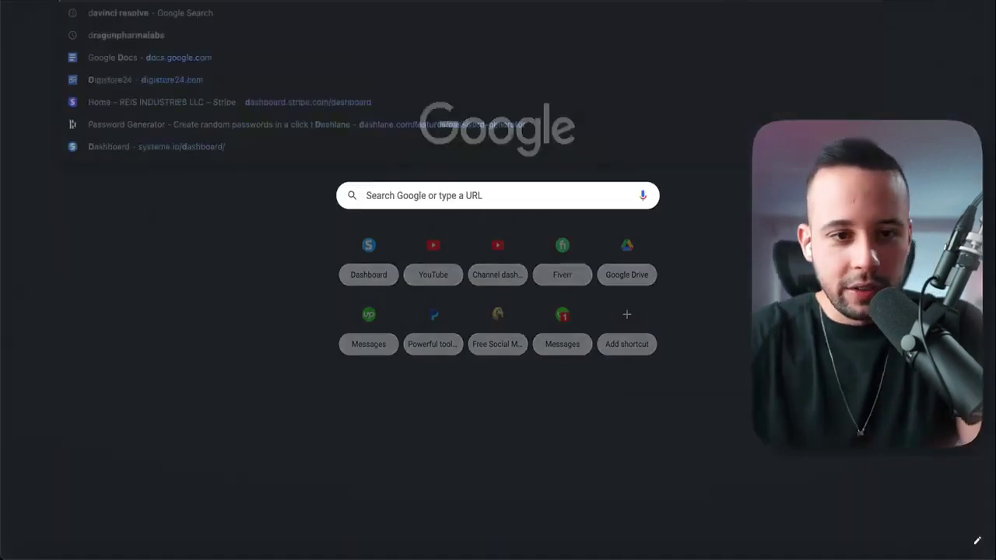
pyautogui.write('docs')
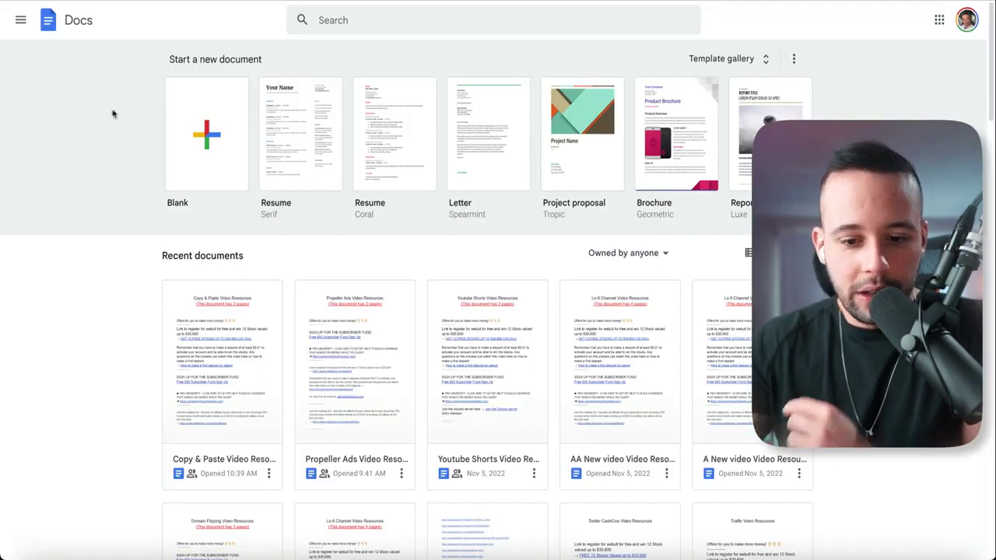
pyautogui.click(218, 121)
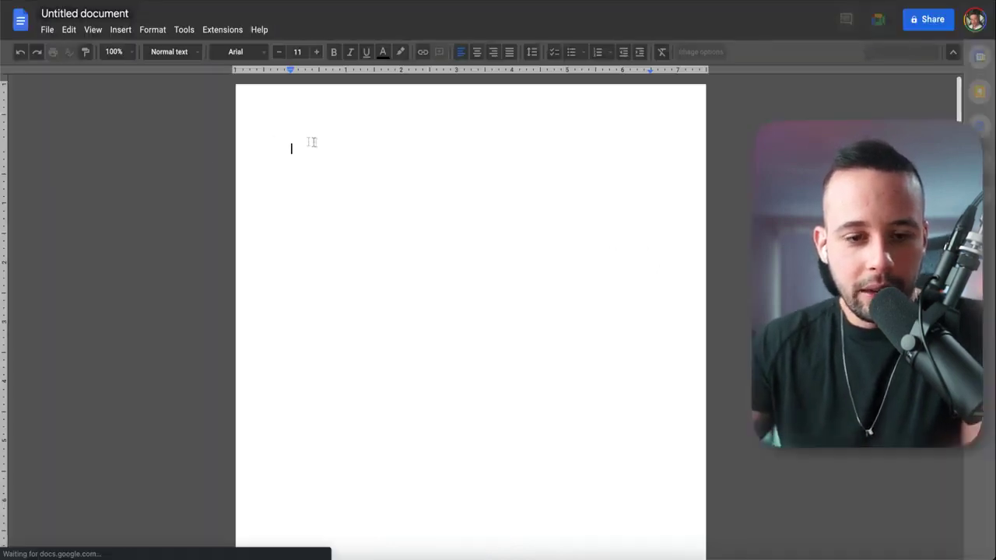
pyautogui.hotkey('ctrl', 'v')
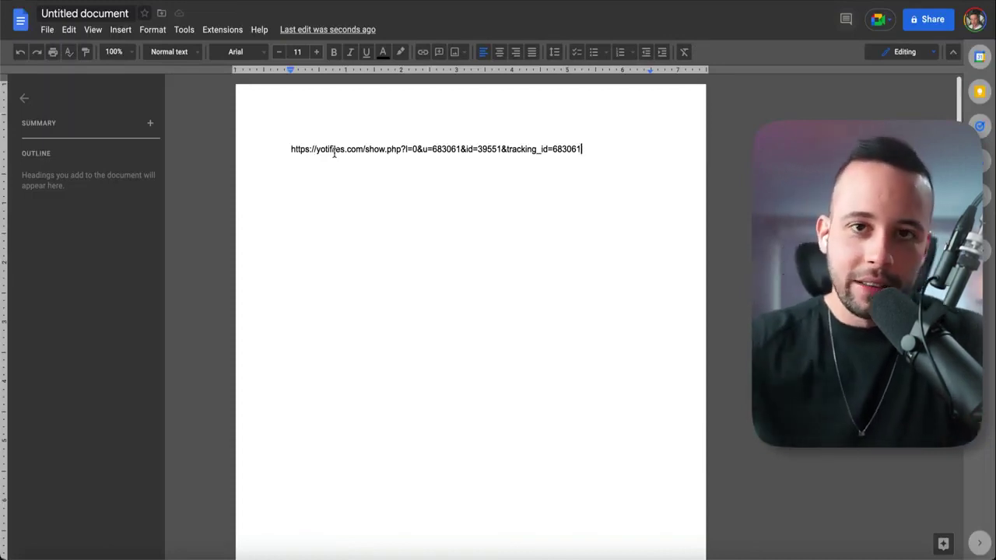
pyautogui.moveTo(583, 150); pyautogui.dragTo(291, 155)
pyautogui.click(629, 135)
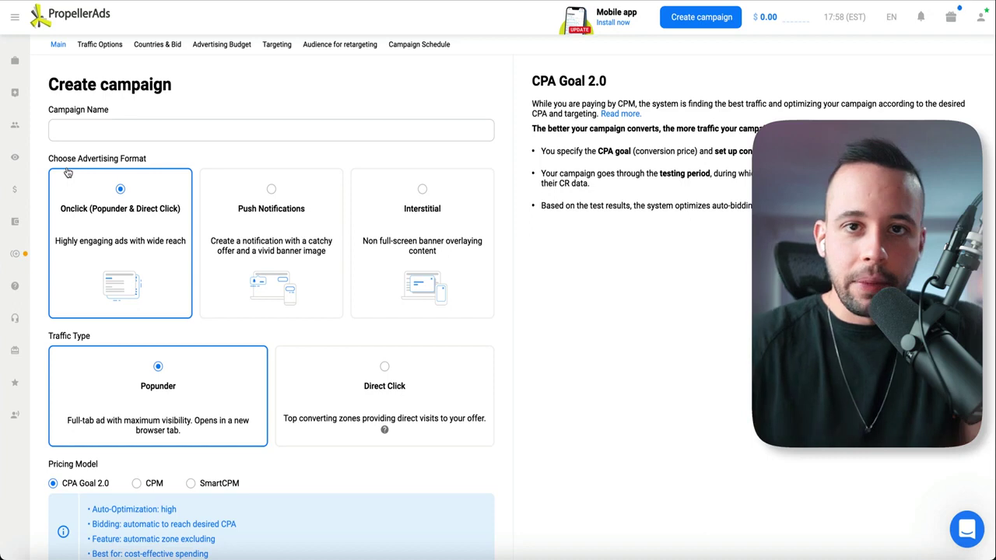
# Step: Name the PropellerAds campaign "Grab a $750 PayPal Gift Card Now!" using the title copied from the CPAGrip offer
pyautogui.click(175, 133)
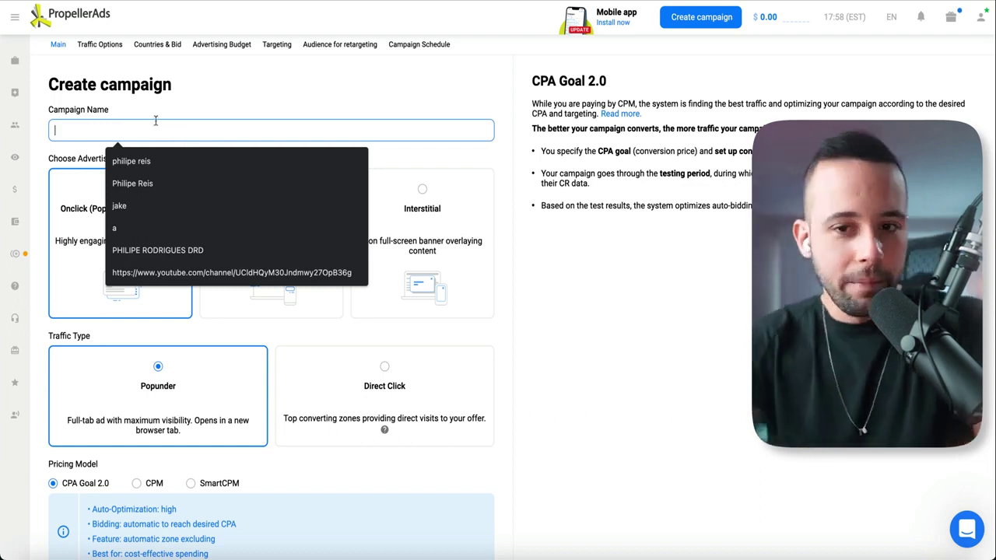
pyautogui.press('Escape')
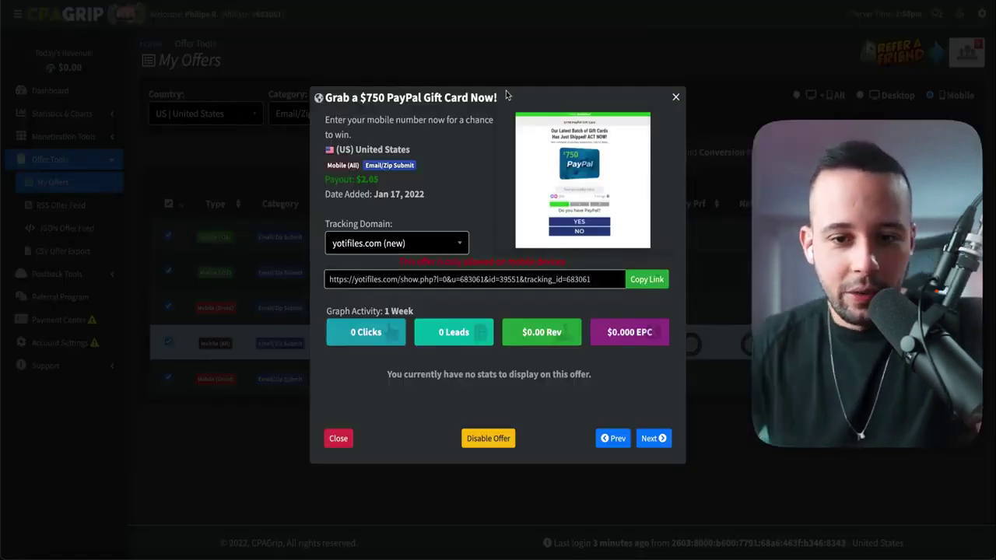
pyautogui.moveTo(506, 95); pyautogui.dragTo(319, 98)
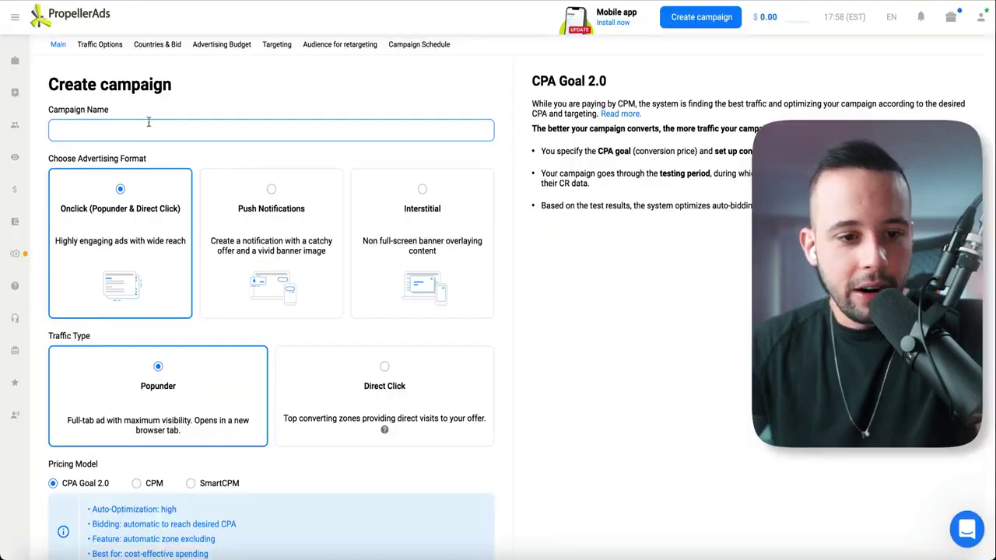
pyautogui.hotkey('ctrl', 'v')
# Step: Set the campaign's traffic type to Direct Click and review the pricing model options
pyautogui.scroll(-2, 118, 163)
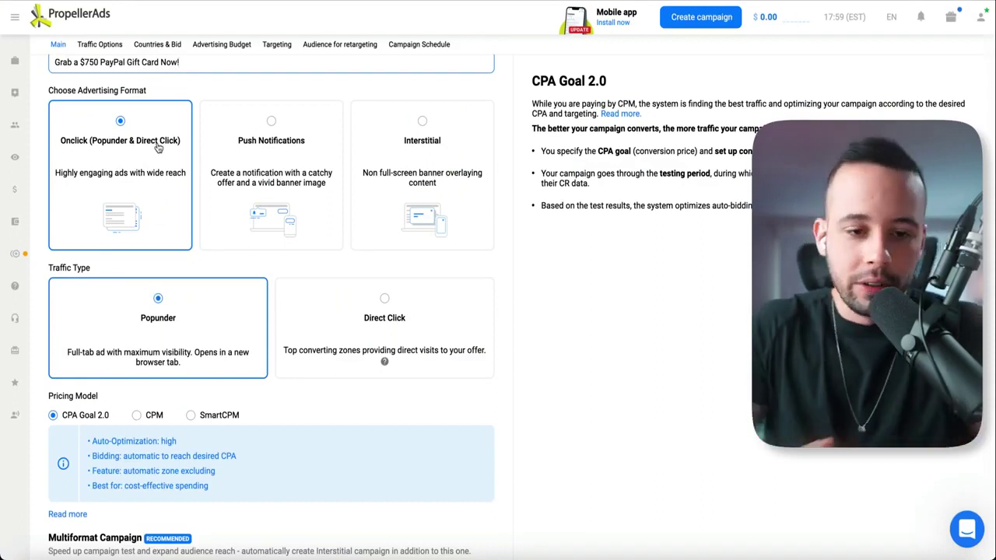
pyautogui.scroll(-1, 401, 255)
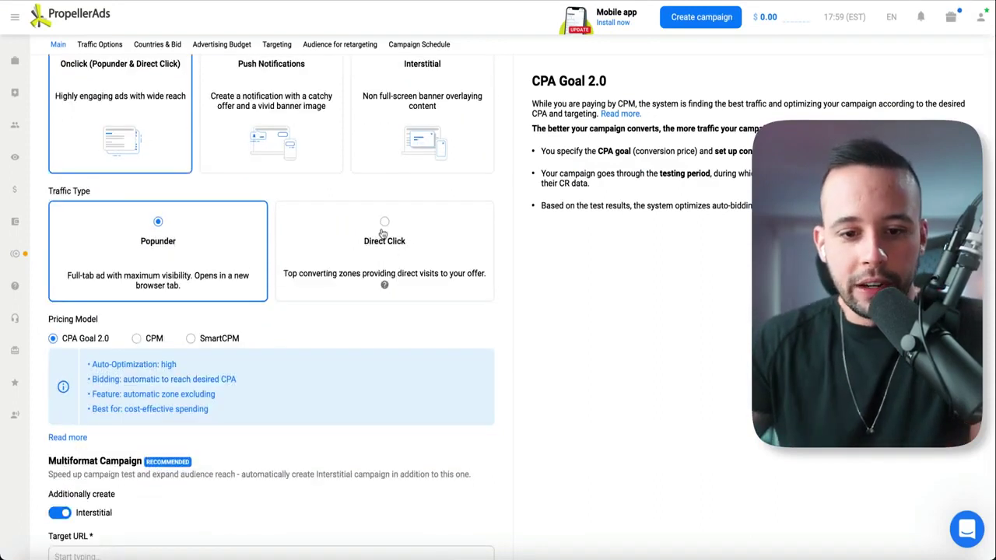
pyautogui.click(384, 224)
pyautogui.scroll(-1, 34, 200)
pyautogui.moveTo(35, 210); pyautogui.dragTo(109, 212)
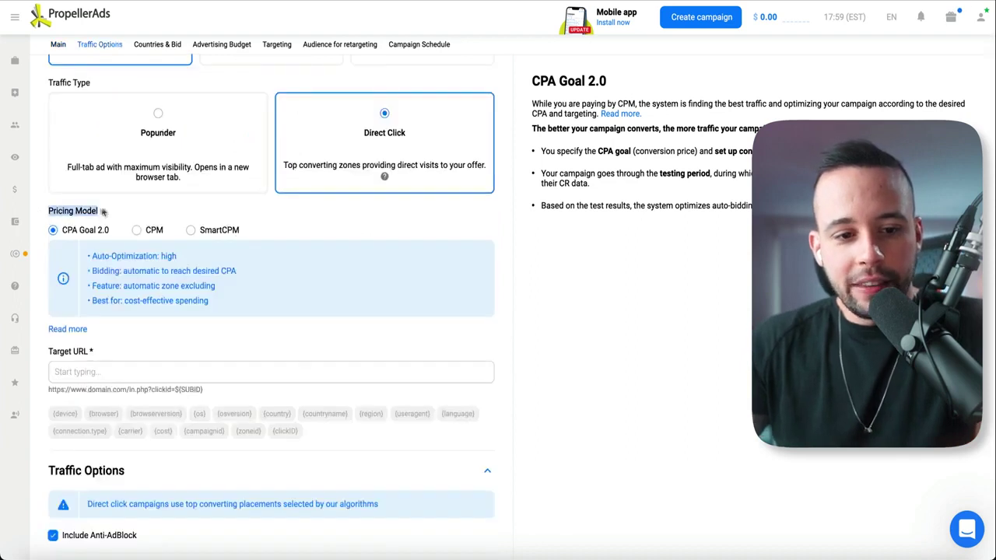
pyautogui.click(124, 220)
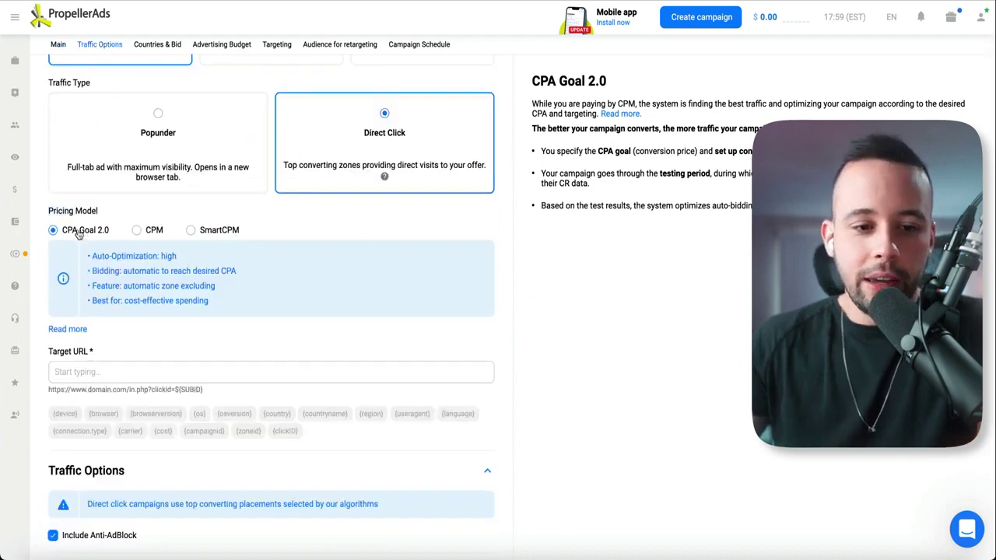
# Step: Use the offer link saved in the Google Docs document as the campaign's Target URL, and review the Traffic Options
pyautogui.scroll(-1, 169, 288)
pyautogui.scroll(-1, 160, 281)
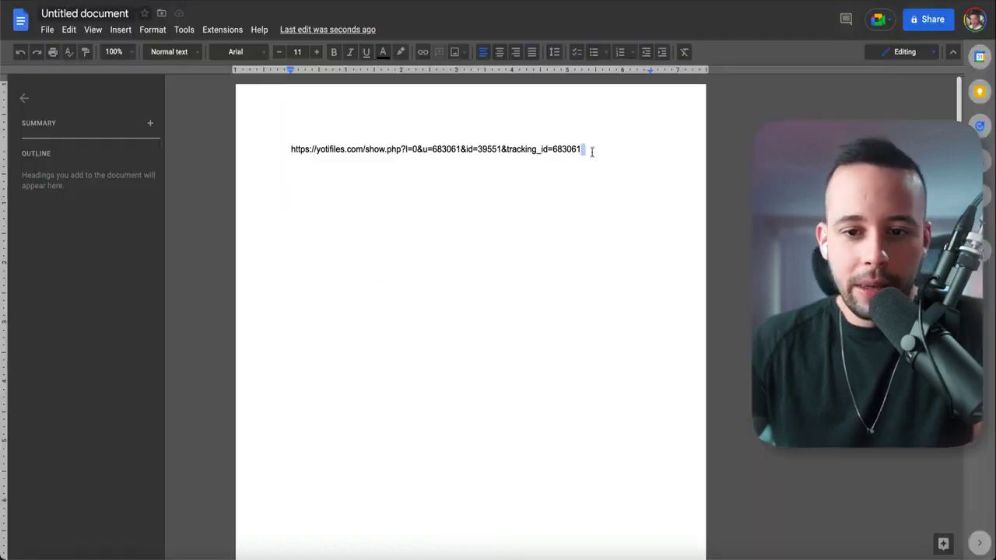
pyautogui.moveTo(592, 150); pyautogui.dragTo(290, 149)
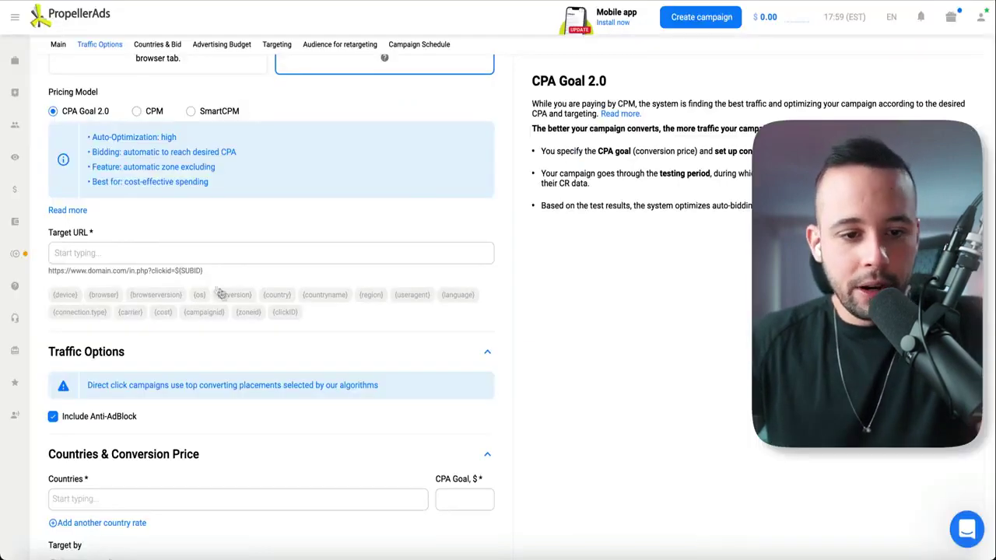
pyautogui.click(185, 251)
pyautogui.hotkey('ctrl', 'v')
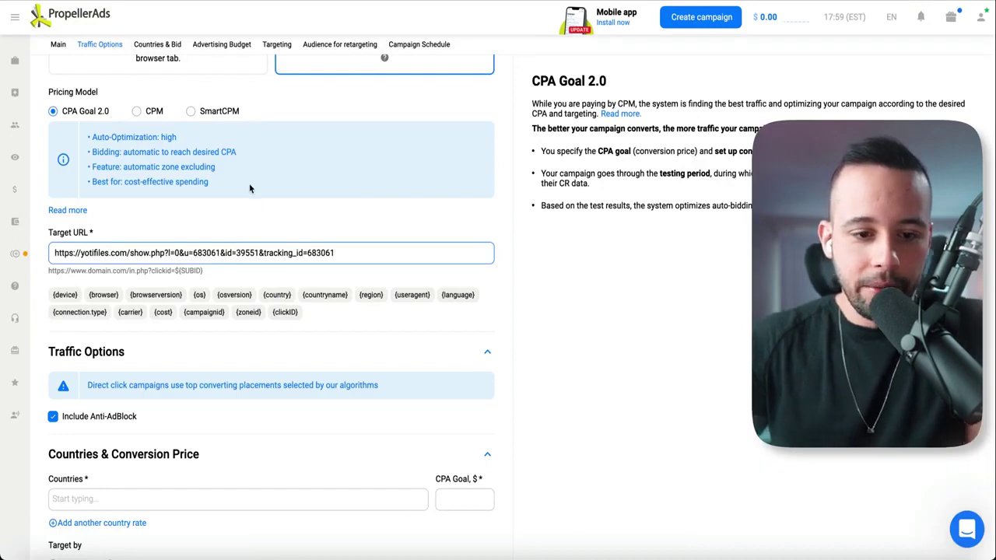
pyautogui.scroll(-3, 194, 190)
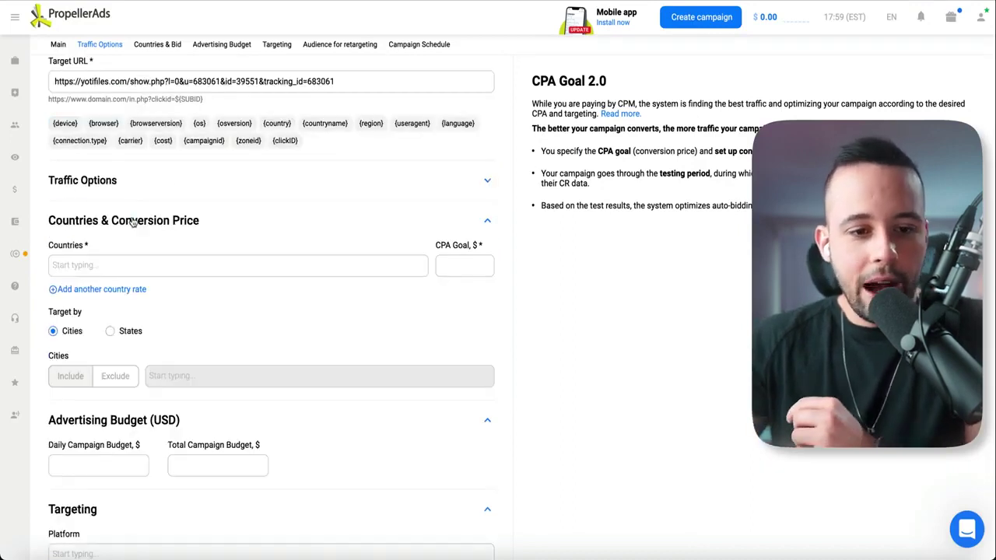
pyautogui.moveTo(148, 214); pyautogui.dragTo(384, 218)
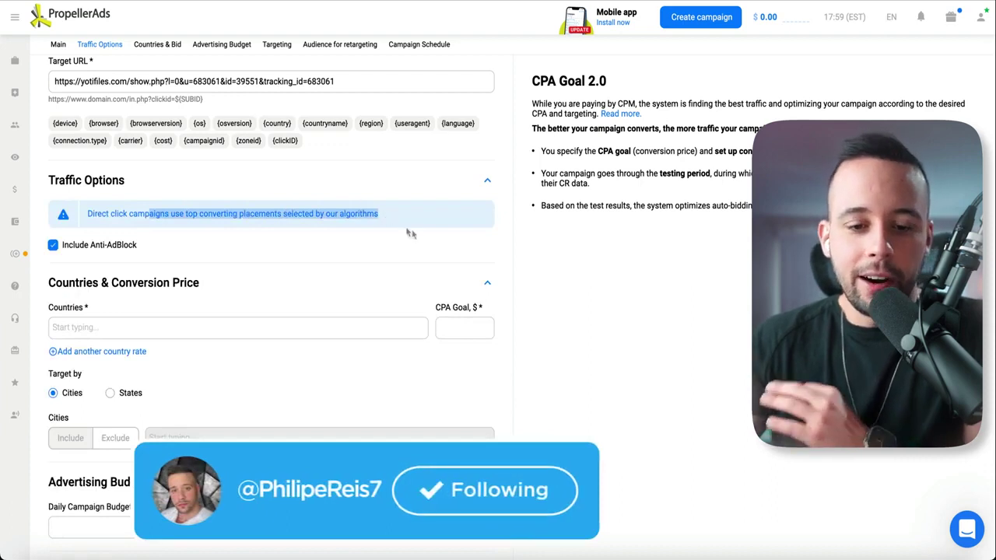
# Step: Target the campaign at the United States and set its CPA Goal to $1
pyautogui.click(560, 289)
pyautogui.scroll(-1, 256, 252)
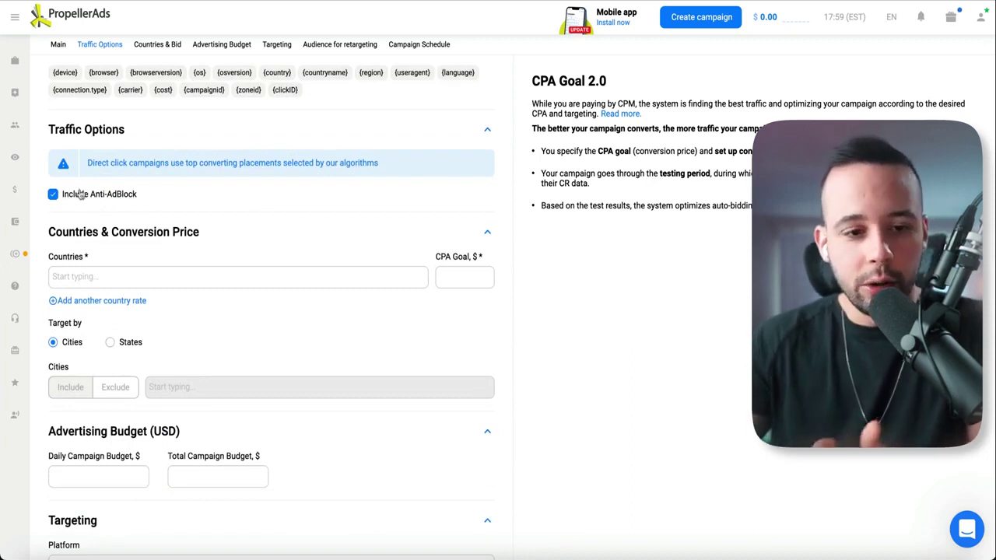
pyautogui.scroll(-1, 108, 200)
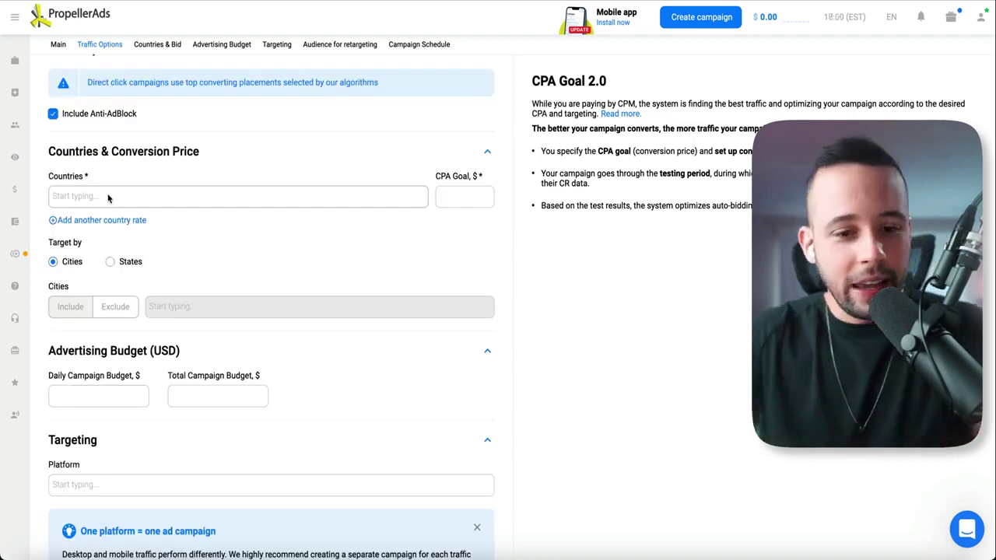
pyautogui.click(108, 199)
pyautogui.write('united')
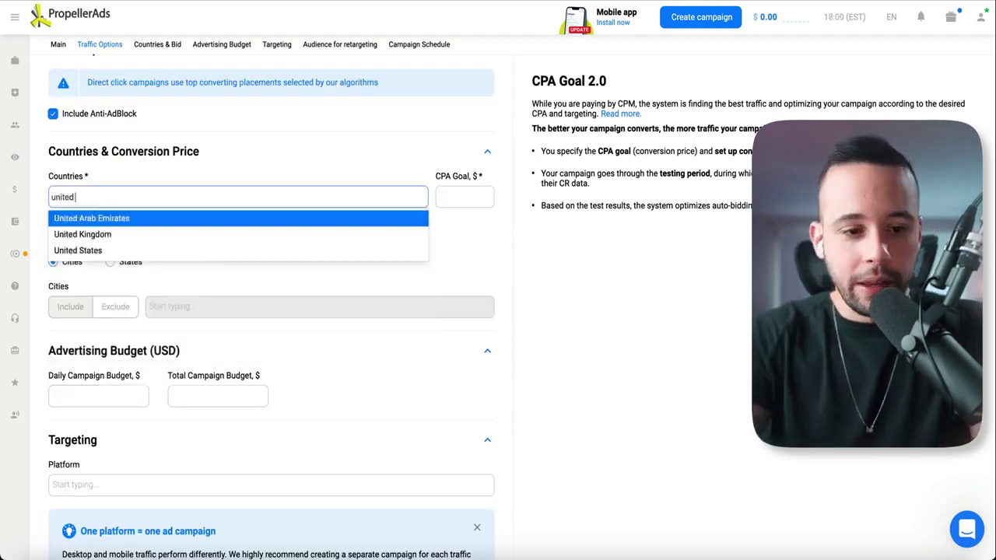
pyautogui.click(92, 253)
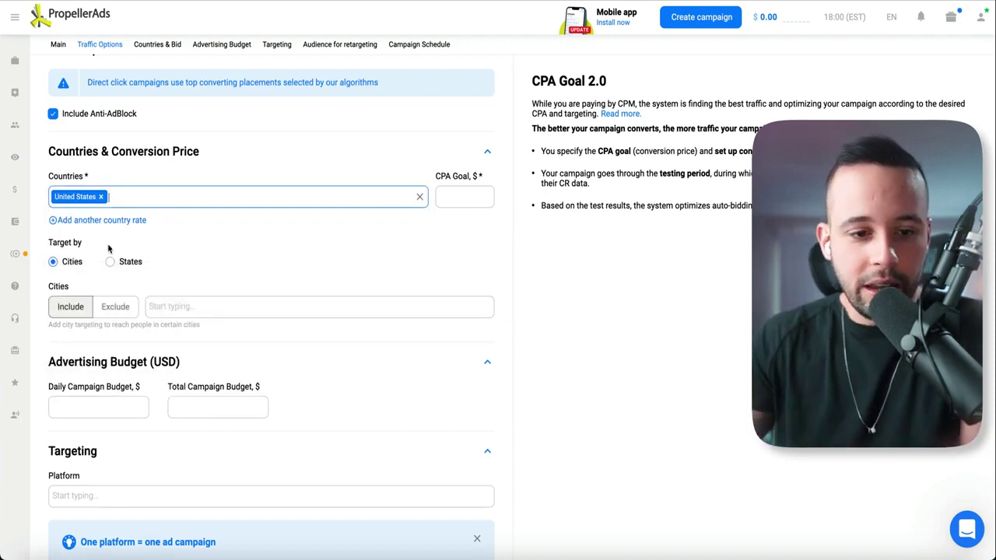
pyautogui.click(463, 196)
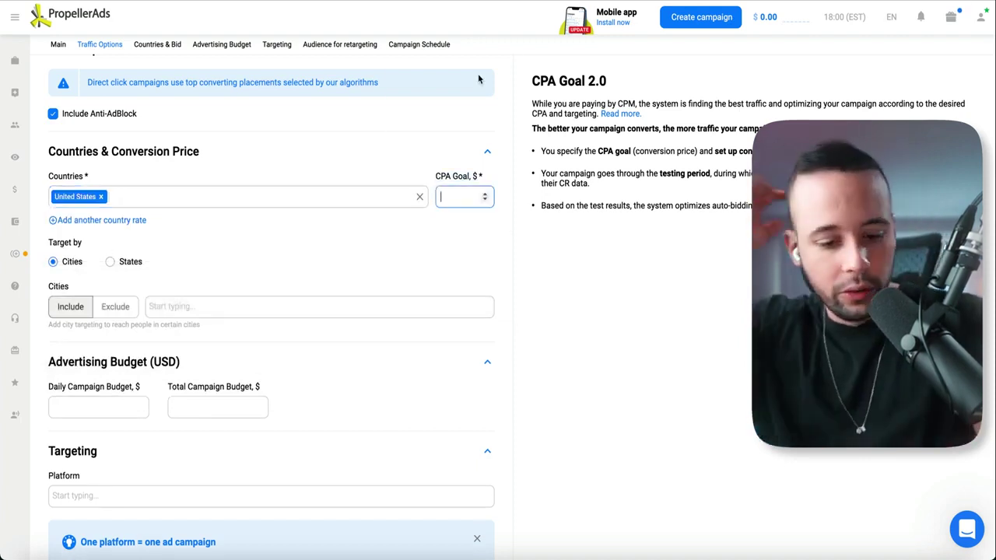
pyautogui.write('1')
# Step: Set the Daily Campaign Budget to $30
pyautogui.scroll(-2, 152, 210)
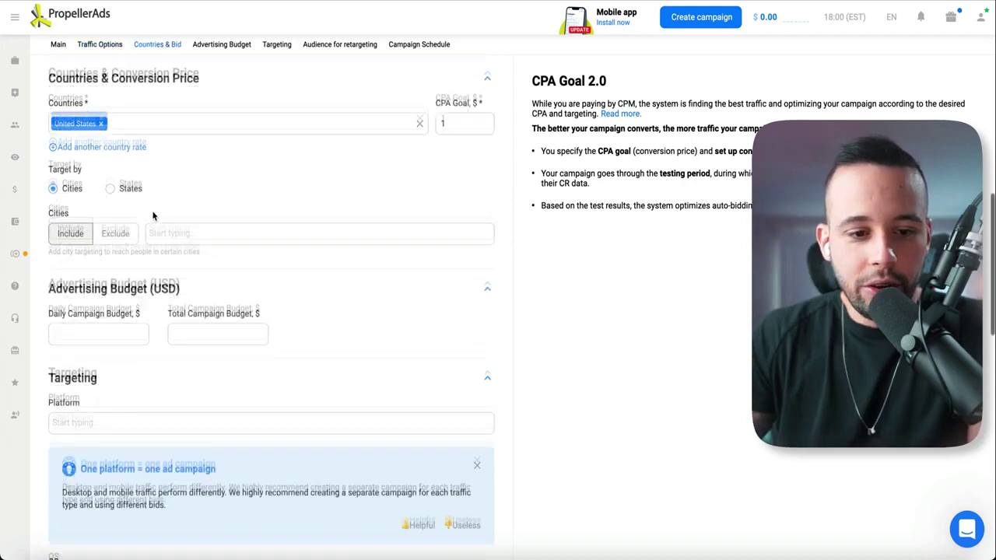
pyautogui.scroll(-2, 152, 216)
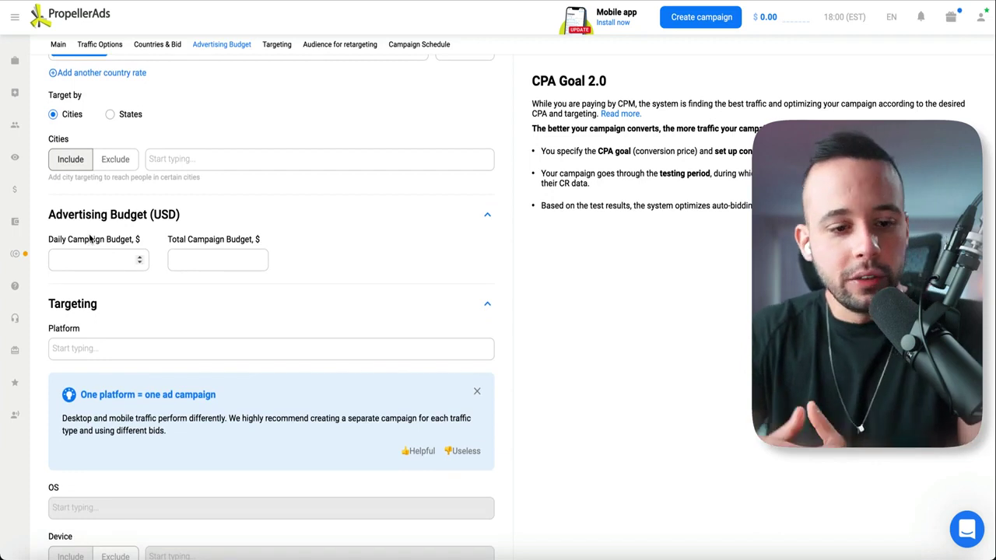
pyautogui.click(95, 261)
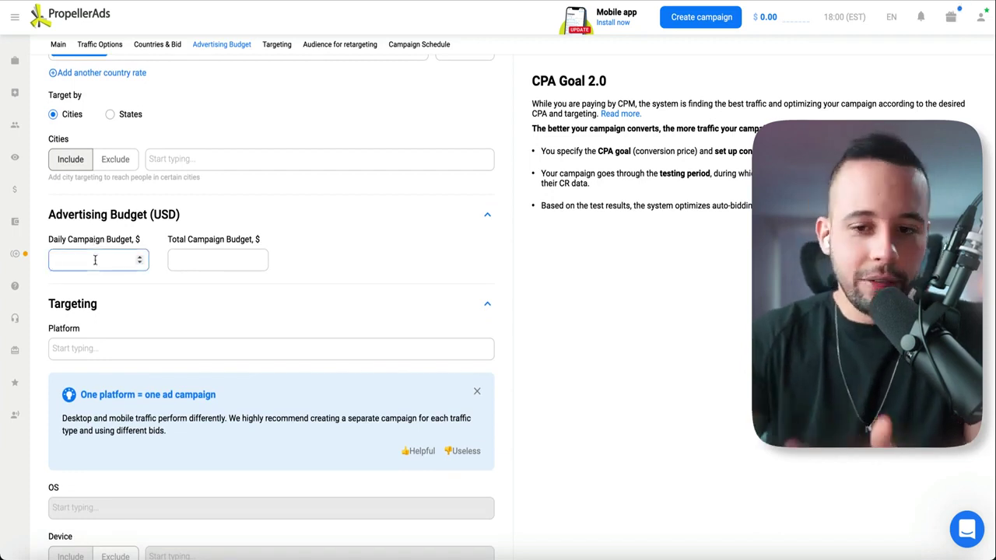
pyautogui.write('1')
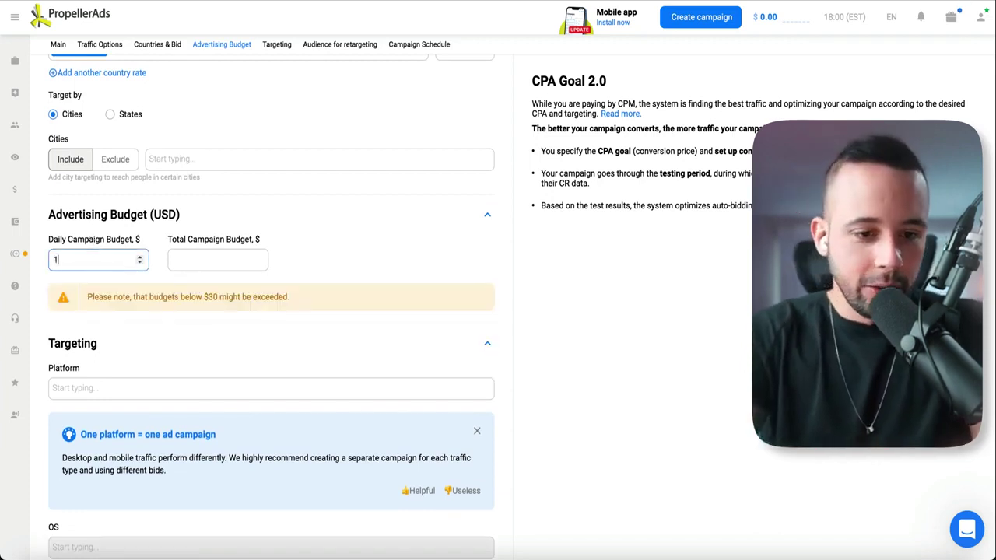
pyautogui.write('0')
pyautogui.press('BackSpace')
pyautogui.press('BackSpace')
pyautogui.write('30')
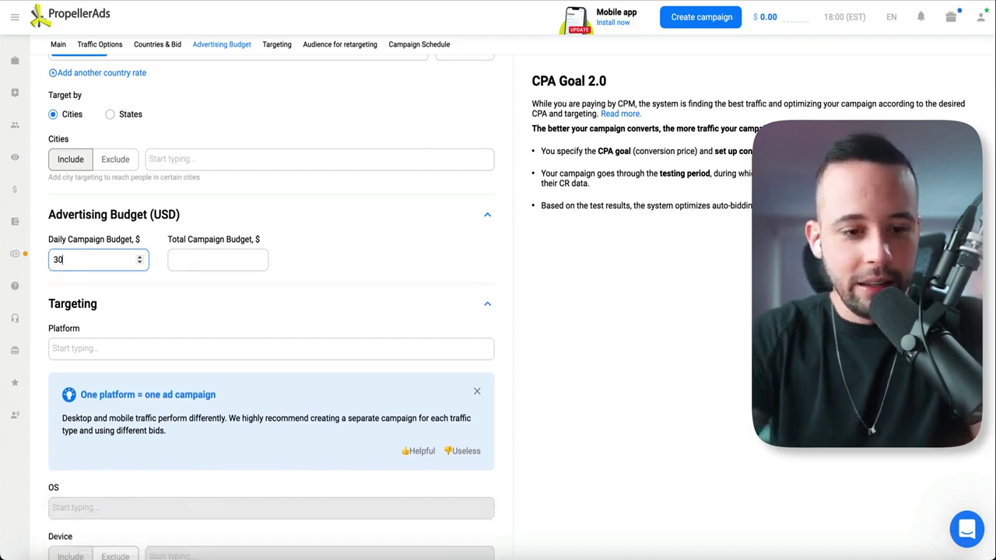
pyautogui.click(525, 274)
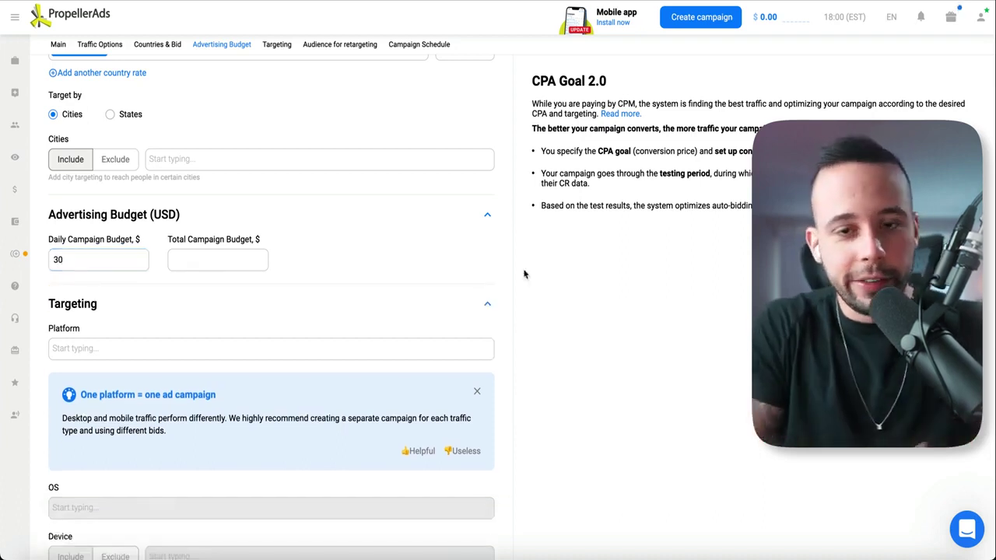
# Step: Declare that the campaign meets the Quality Guidelines and try to start the campaign
pyautogui.scroll(-2, 498, 269)
pyautogui.click(234, 206)
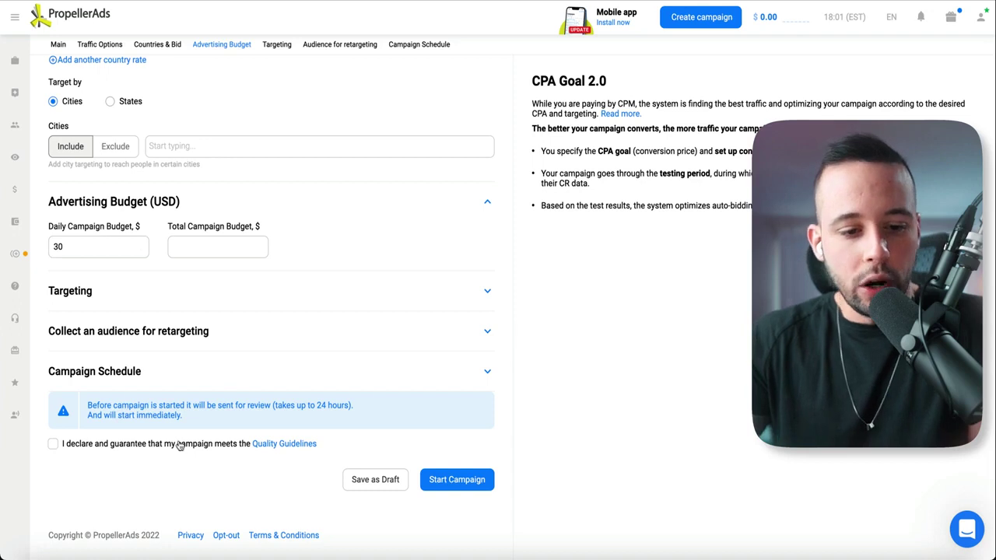
pyautogui.click(53, 445)
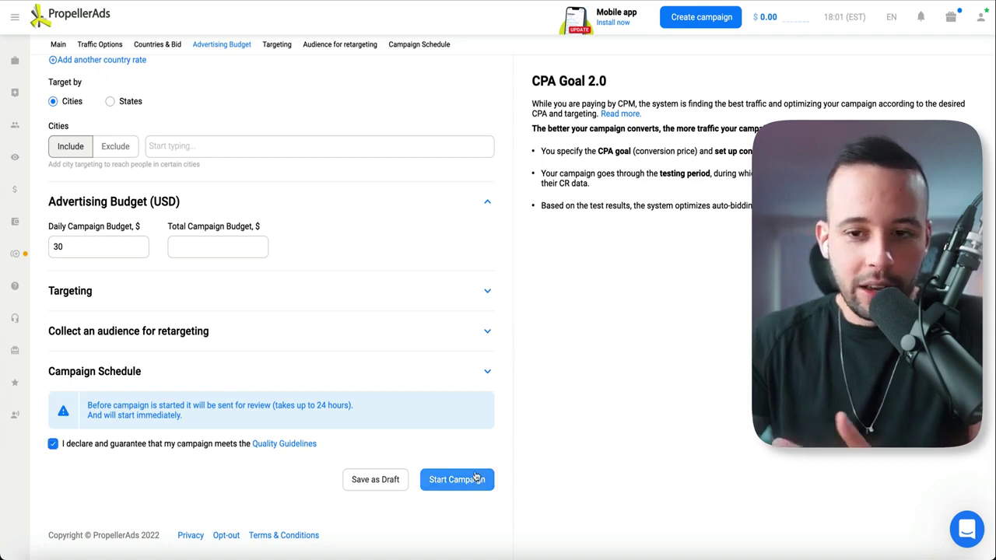
pyautogui.click(475, 478)
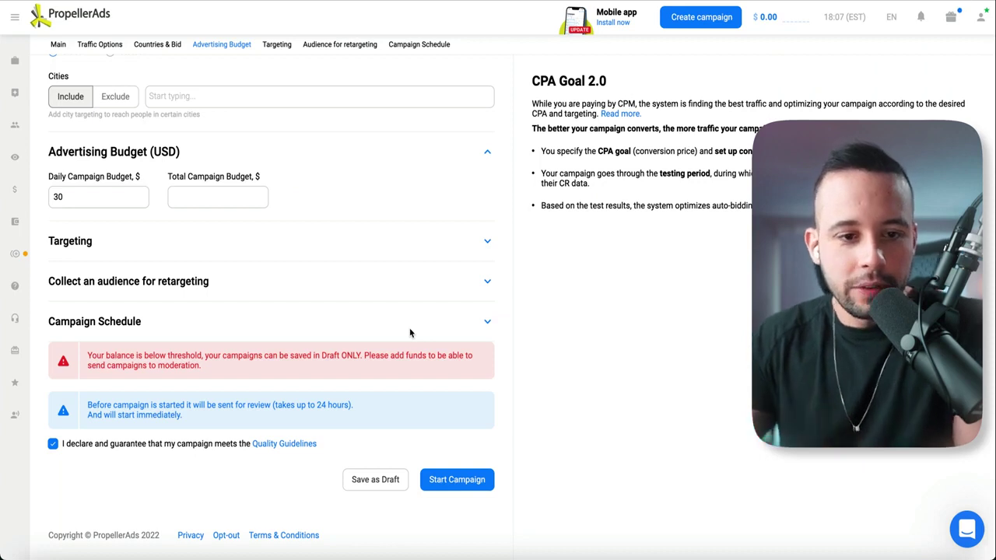
# Step: Check the ${SUBID} part of the Target URL, and copy the affiliate ID from the CPAGrip My Offers page
pyautogui.scroll(6, 411, 333)
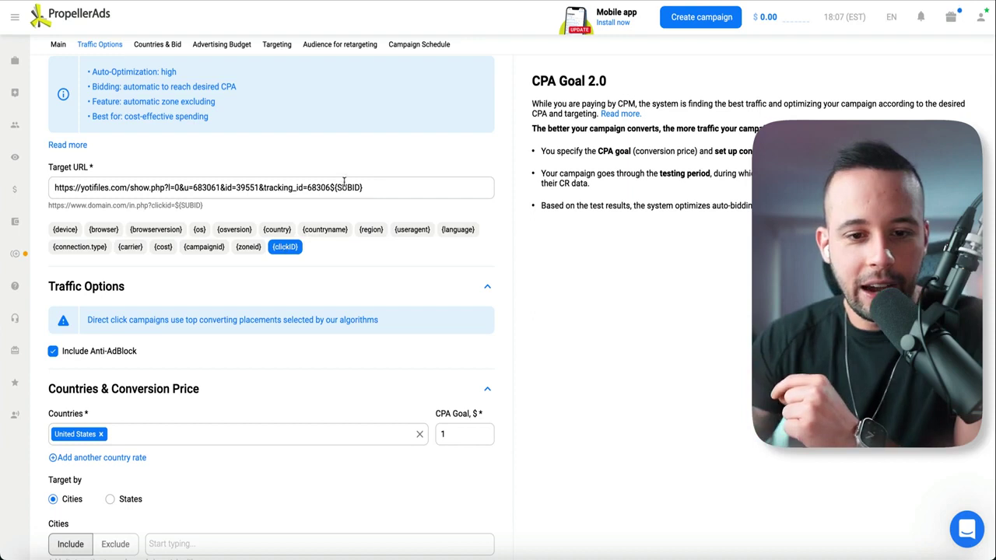
pyautogui.moveTo(330, 188); pyautogui.dragTo(359, 188)
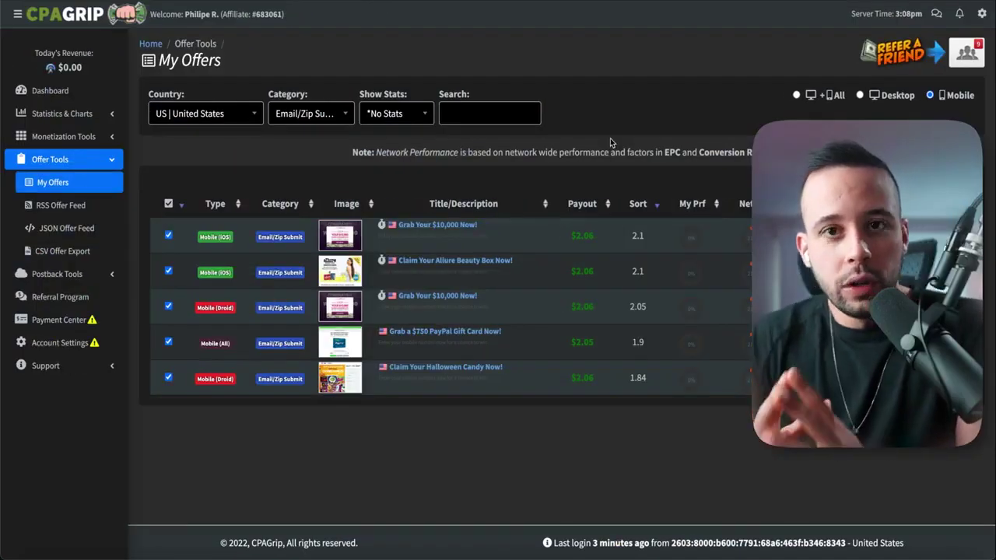
pyautogui.doubleClick(269, 14)
pyautogui.rightClick(270, 14)
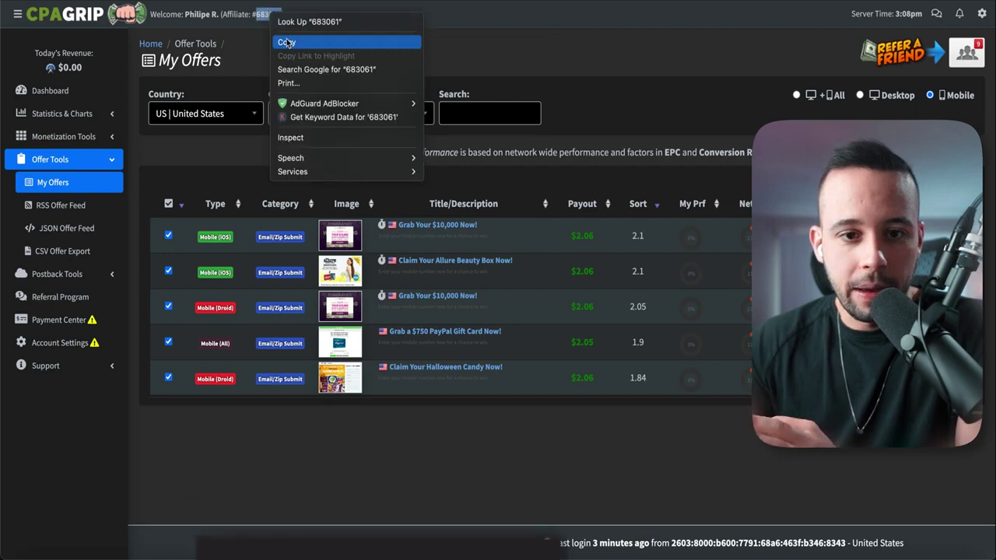
pyautogui.click(288, 43)
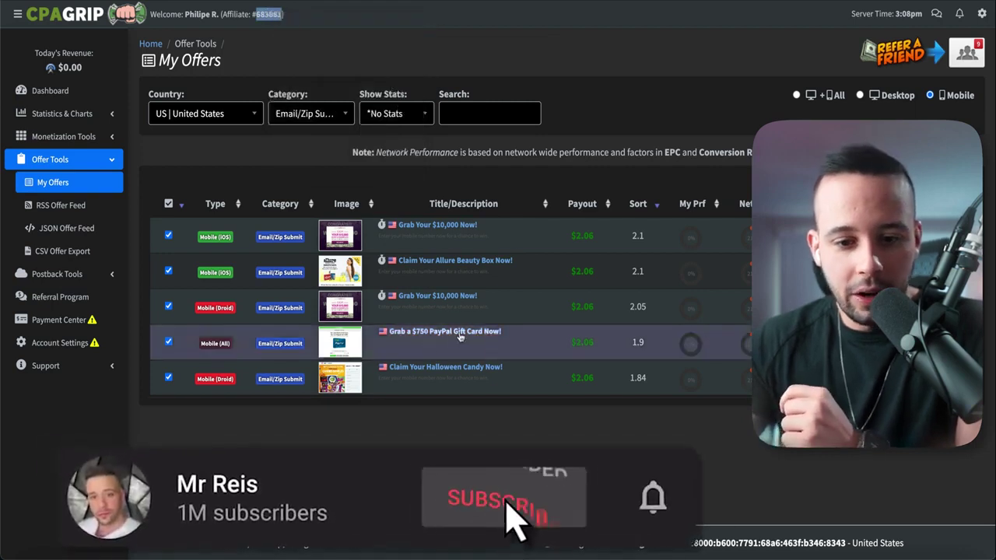
# Step: Append the affiliate ID to the tracking_id of the "Grab a $750 PayPal Gift Card Now!" offer link, and copy the full link
pyautogui.click(218, 343)
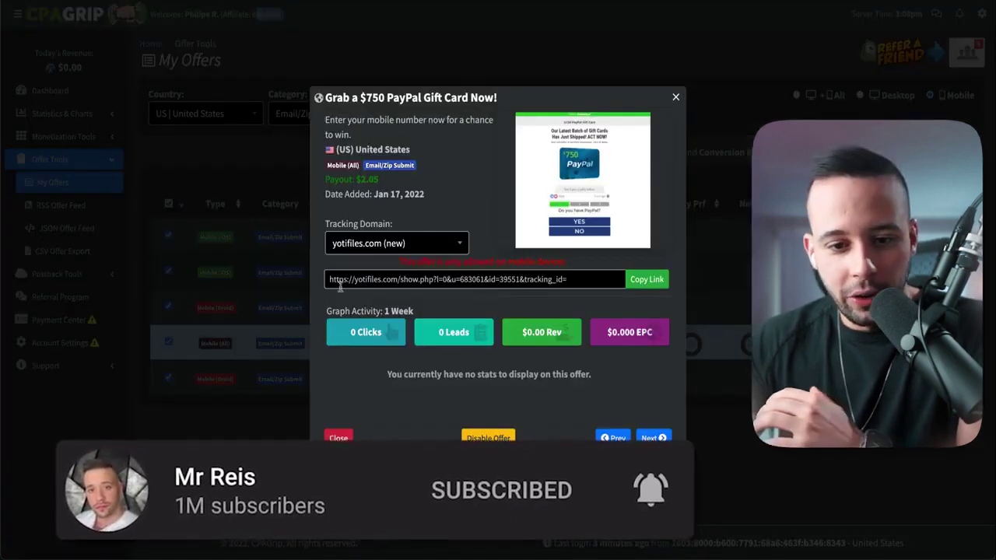
pyautogui.moveTo(332, 280); pyautogui.dragTo(591, 279)
pyautogui.click(590, 278)
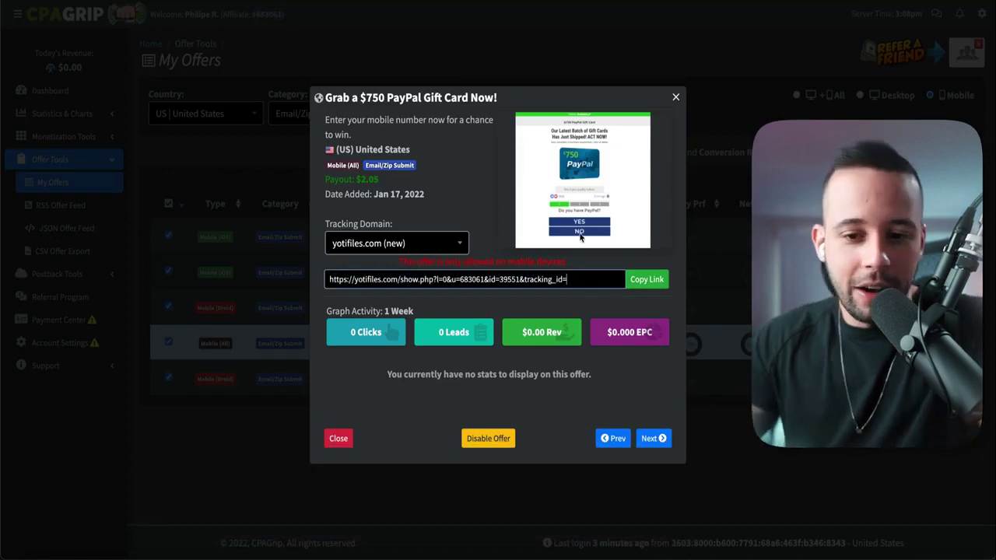
pyautogui.write('683061')
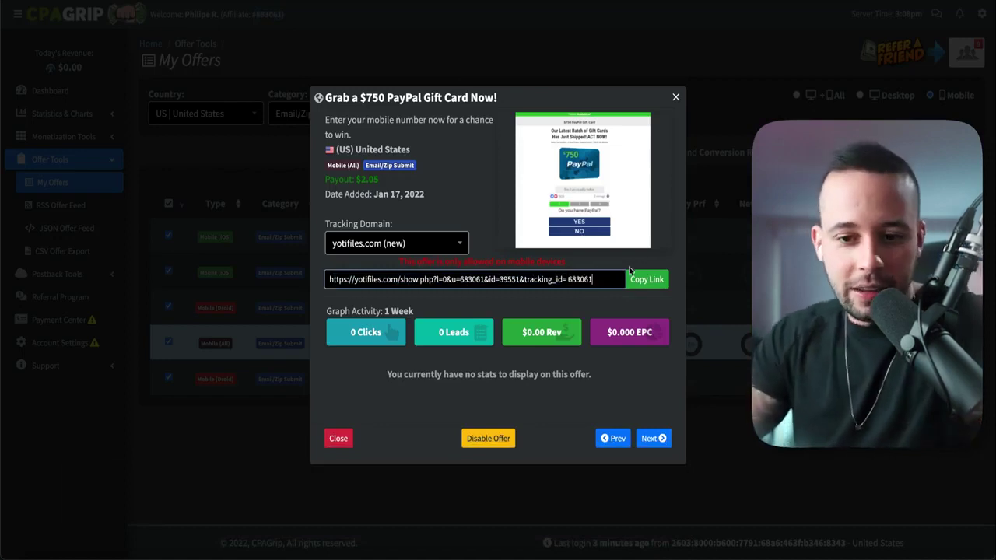
pyautogui.moveTo(609, 277); pyautogui.dragTo(331, 279)
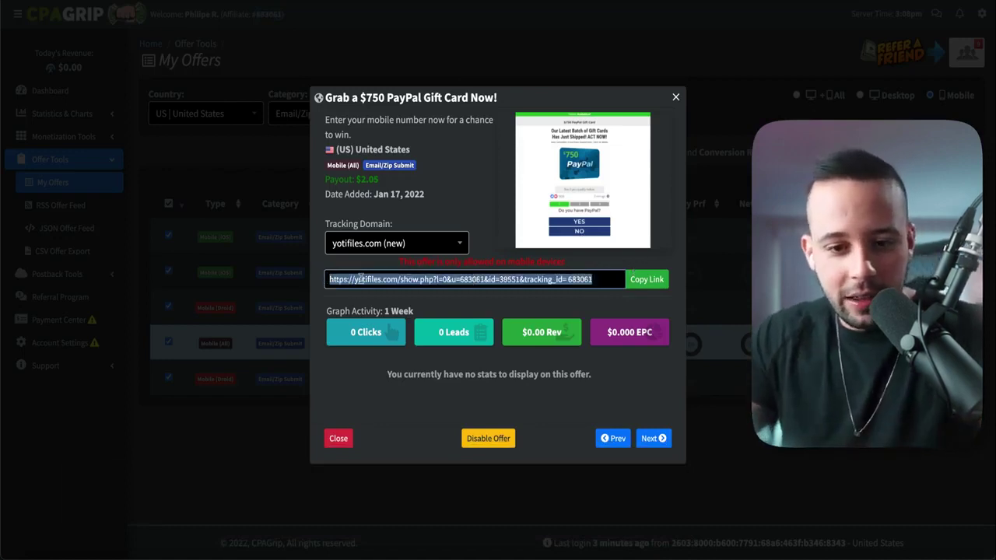
pyautogui.rightClick(360, 278)
pyautogui.click(381, 336)
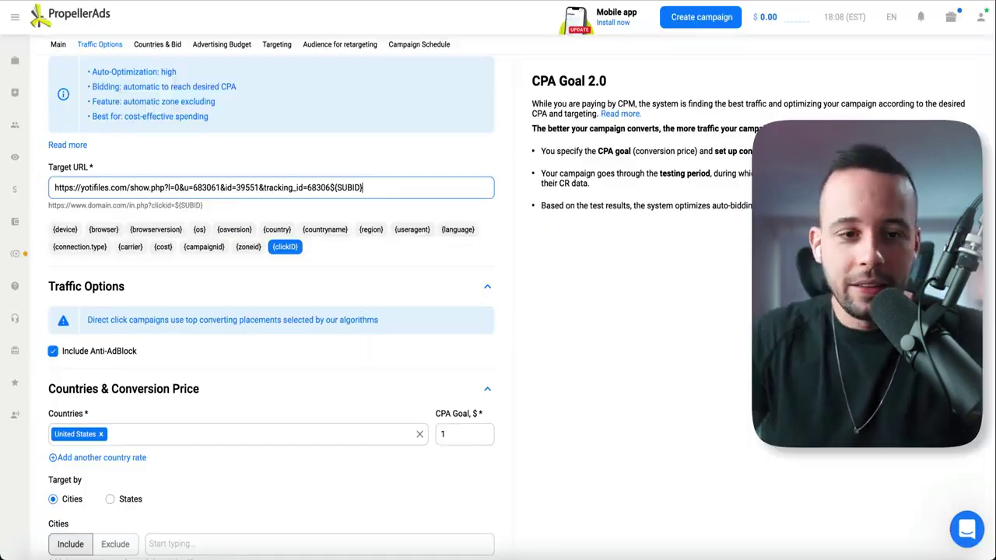
# Step: Switch to PropellerAds, replace the Target URL with the copied offer link, and append the {clickID} token
pyautogui.hotkey('ctrl', 'a')
pyautogui.press('BackSpace')
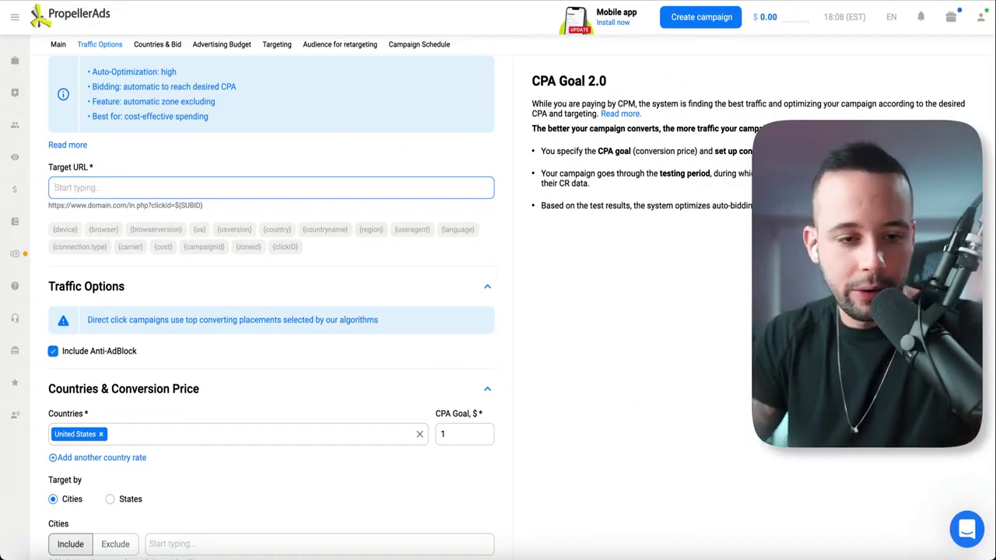
pyautogui.hotkey('ctrl', 'v')
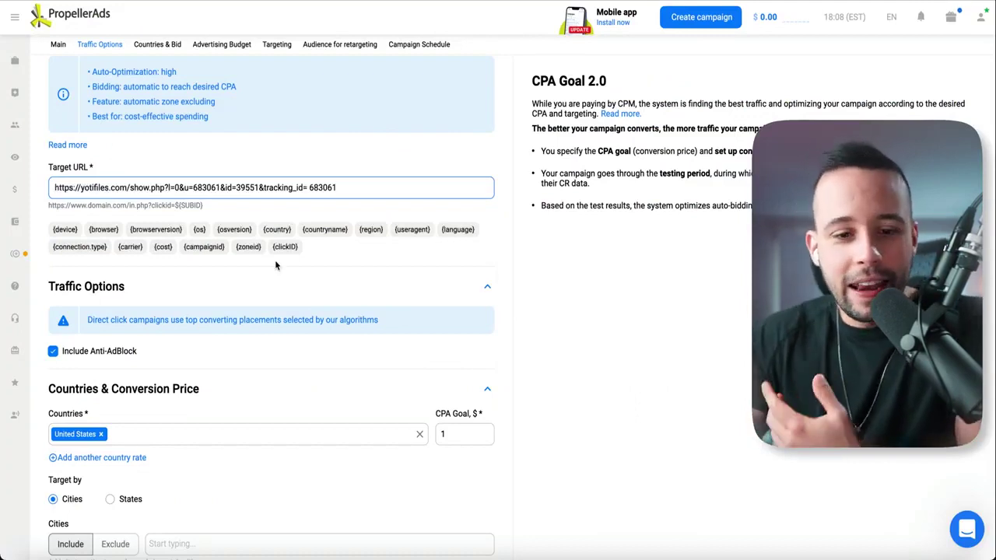
pyautogui.click(285, 247)
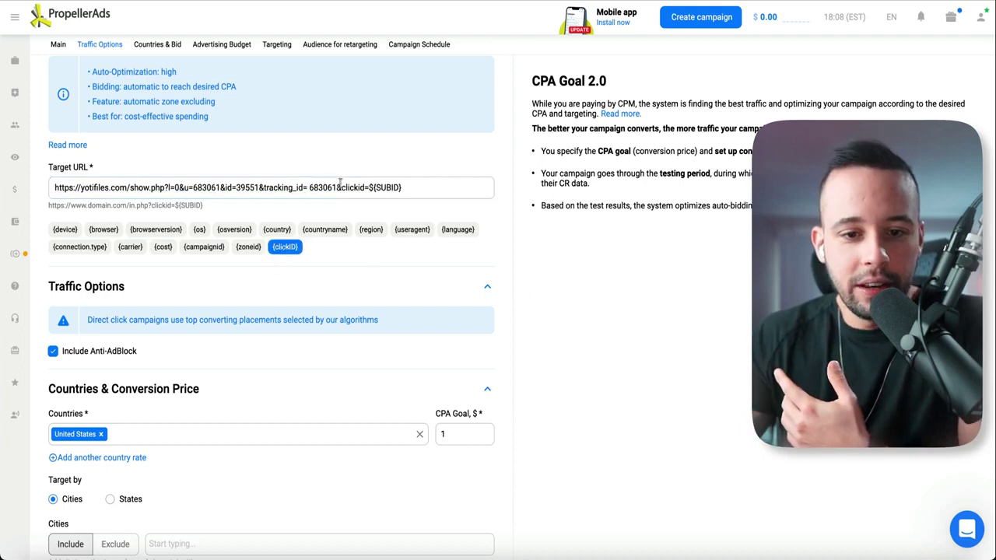
# Step: Check the clickid=${SUBID} parameter in the Target URL and try again to start the campaign
pyautogui.moveTo(327, 188); pyautogui.dragTo(415, 186)
pyautogui.click(414, 187)
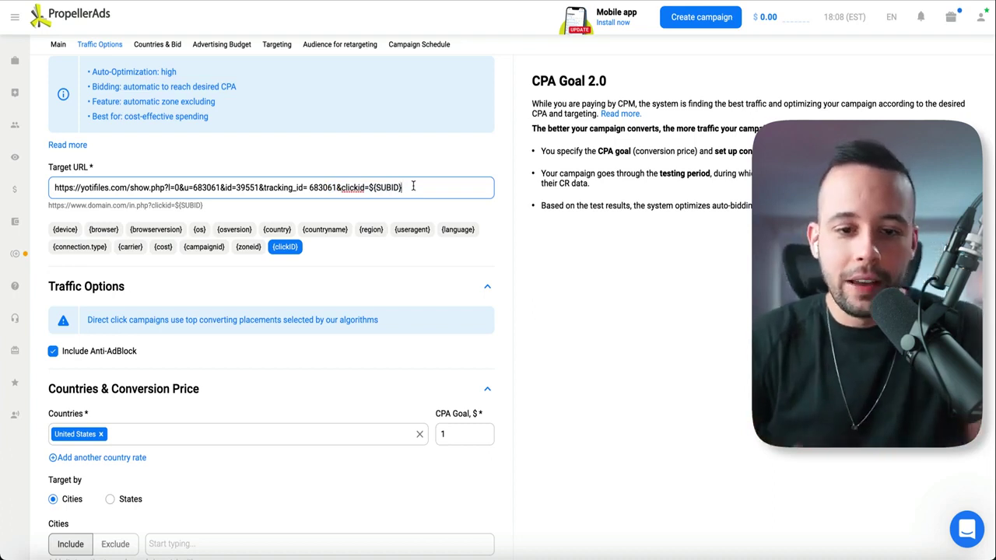
pyautogui.scroll(-6, 110, 385)
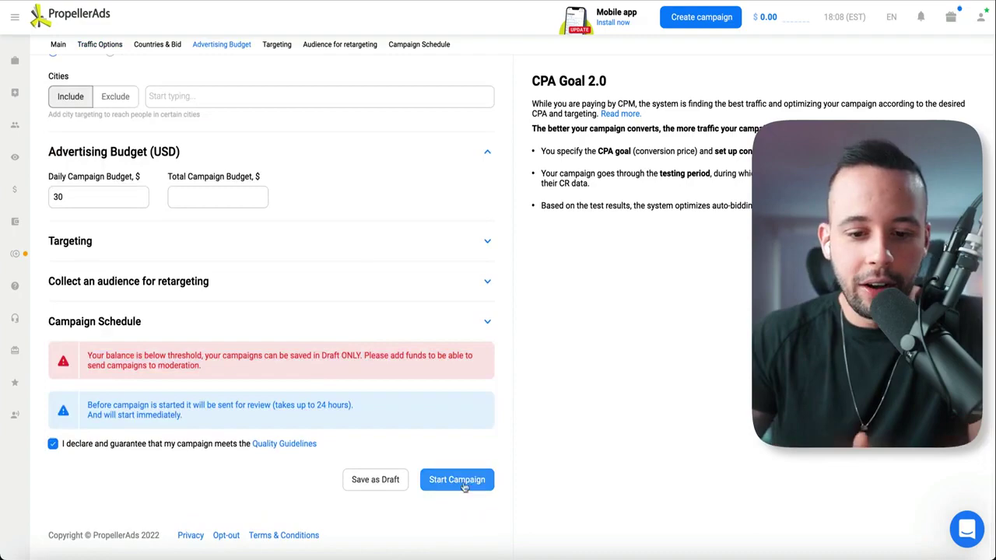
pyautogui.click(462, 481)
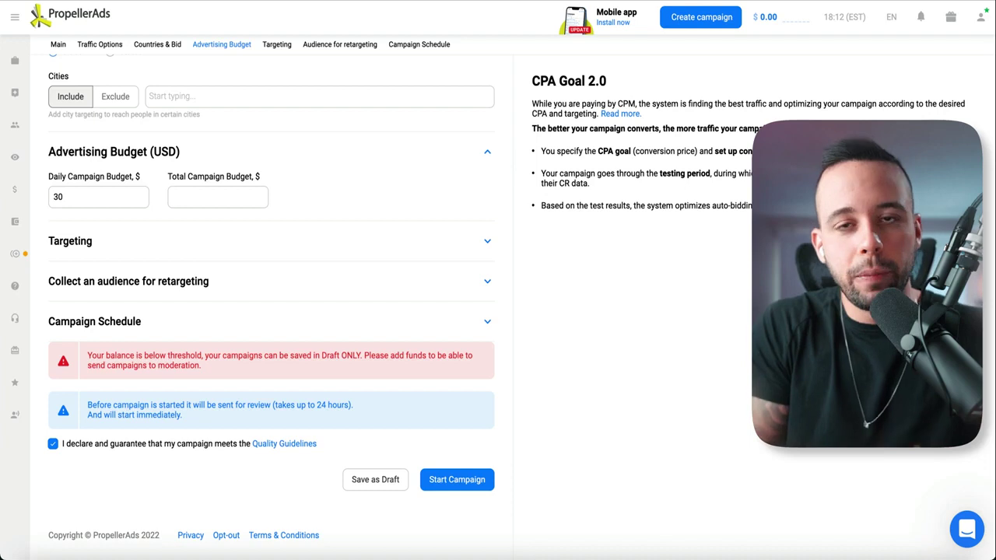
# Step: Review the campaign's name, advertising format, traffic type, pricing model and Target URL
pyautogui.scroll(3, 353, 319)
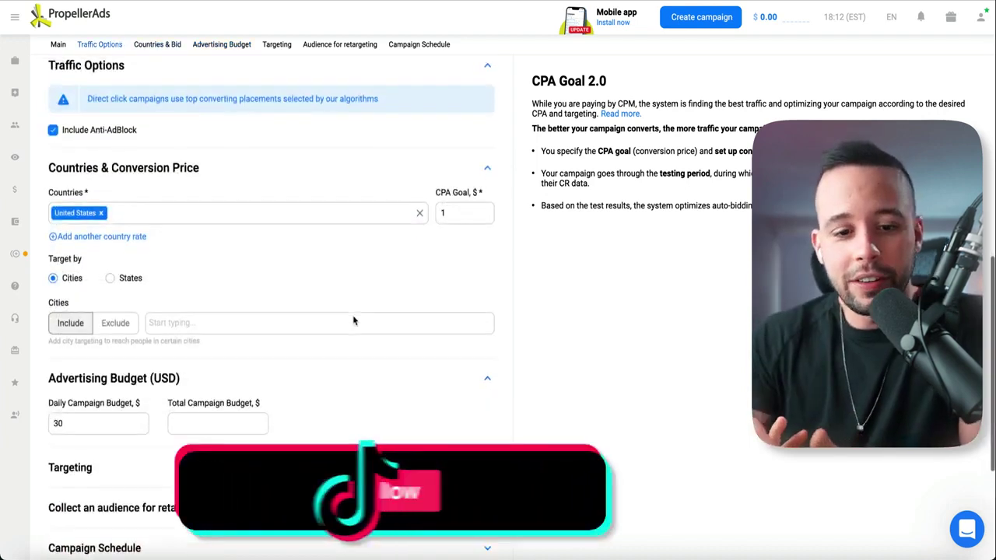
pyautogui.scroll(2, 353, 321)
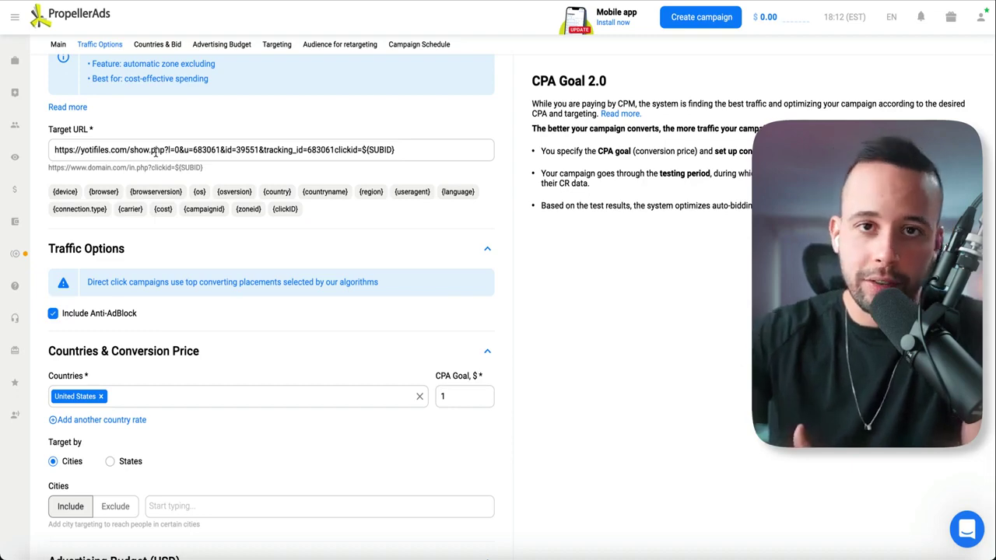
pyautogui.scroll(5, 155, 152)
pyautogui.scroll(-1, 161, 86)
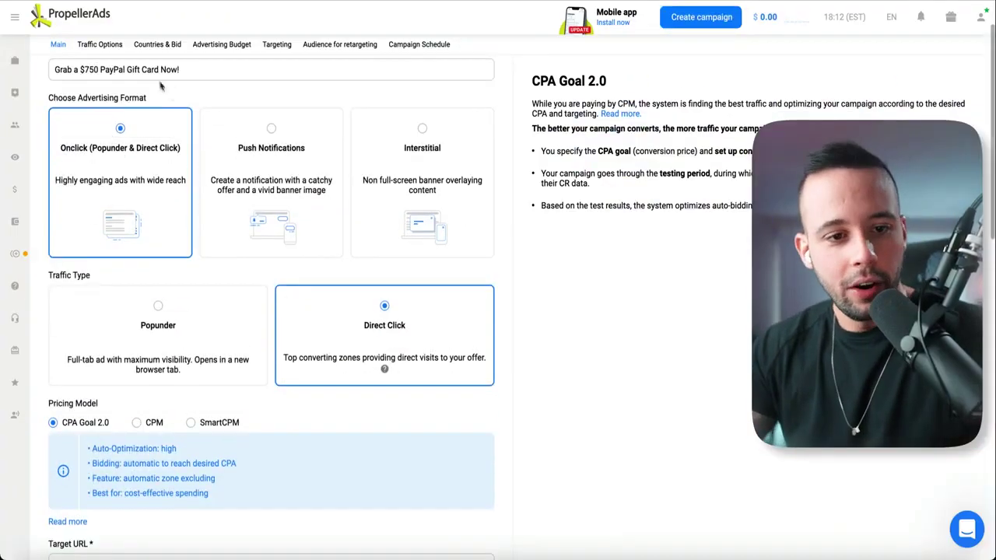
pyautogui.scroll(-3, 164, 89)
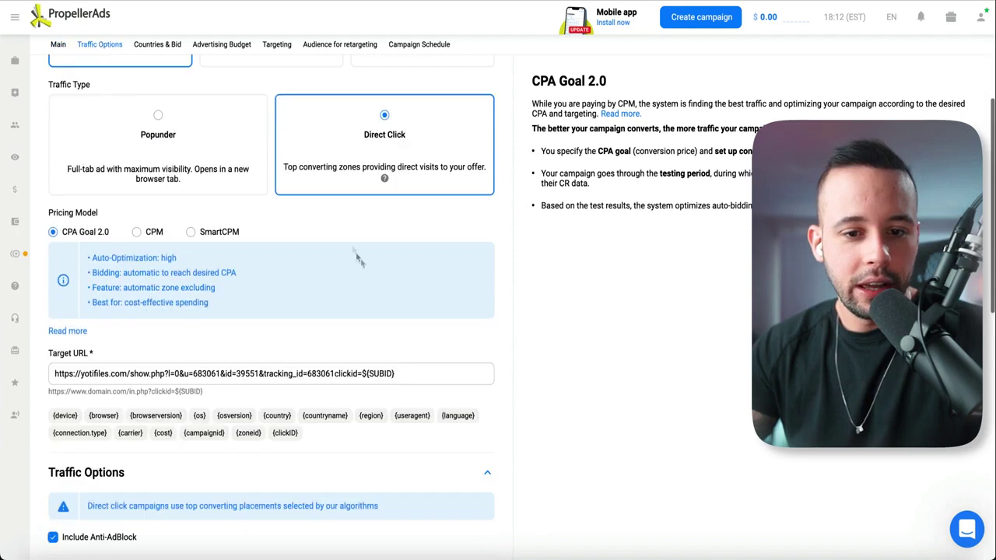
pyautogui.scroll(-1, 312, 233)
pyautogui.scroll(-2, 146, 167)
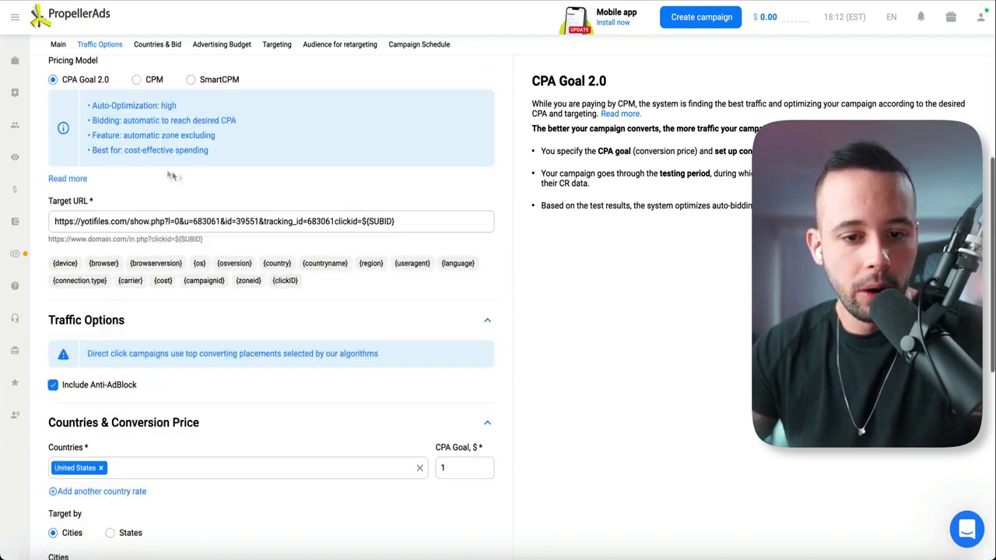
pyautogui.moveTo(395, 222); pyautogui.dragTo(78, 222)
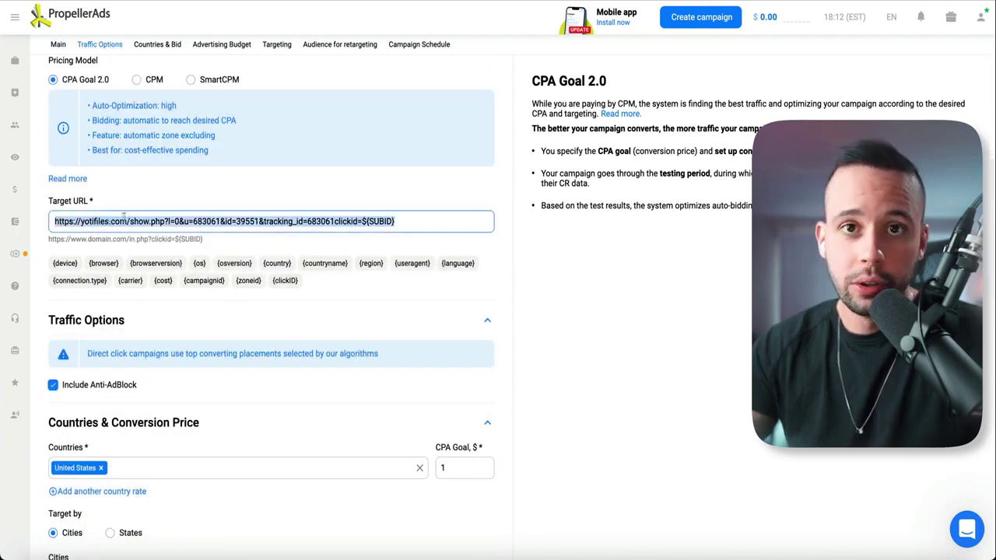
pyautogui.scroll(-1, 421, 197)
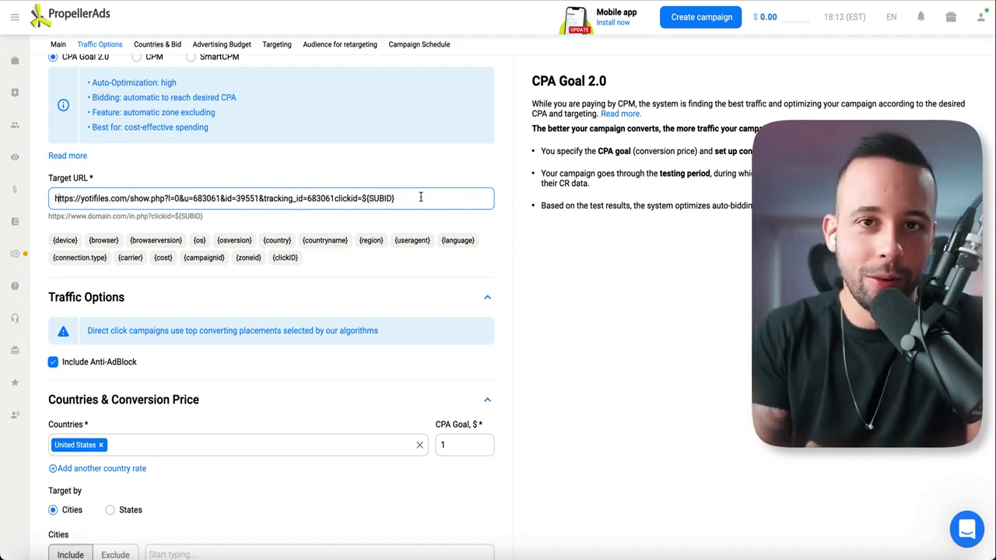
# Step: Review the country, CPA Goal and budget settings, and open the Add Funds page for the account balance
pyautogui.scroll(-3, 417, 197)
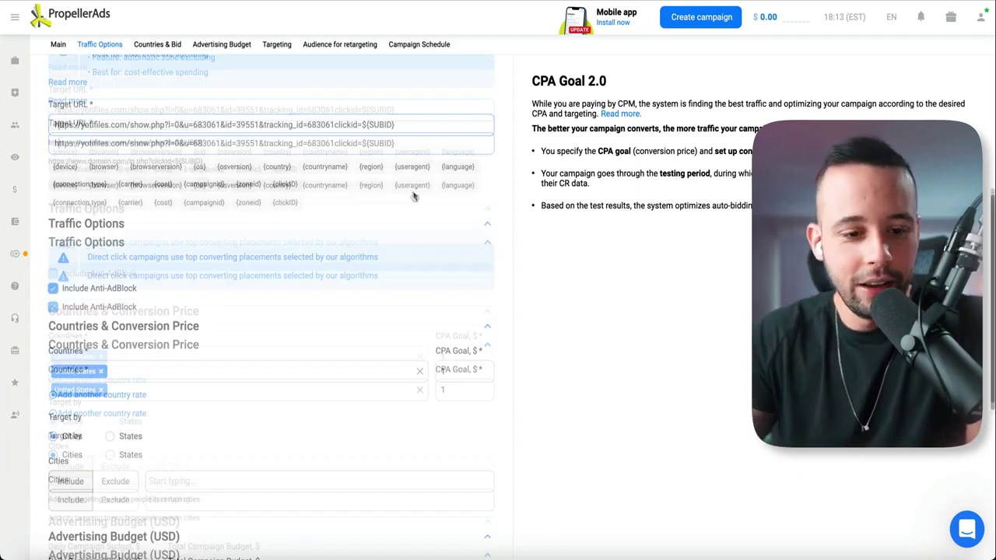
pyautogui.scroll(-3, 415, 197)
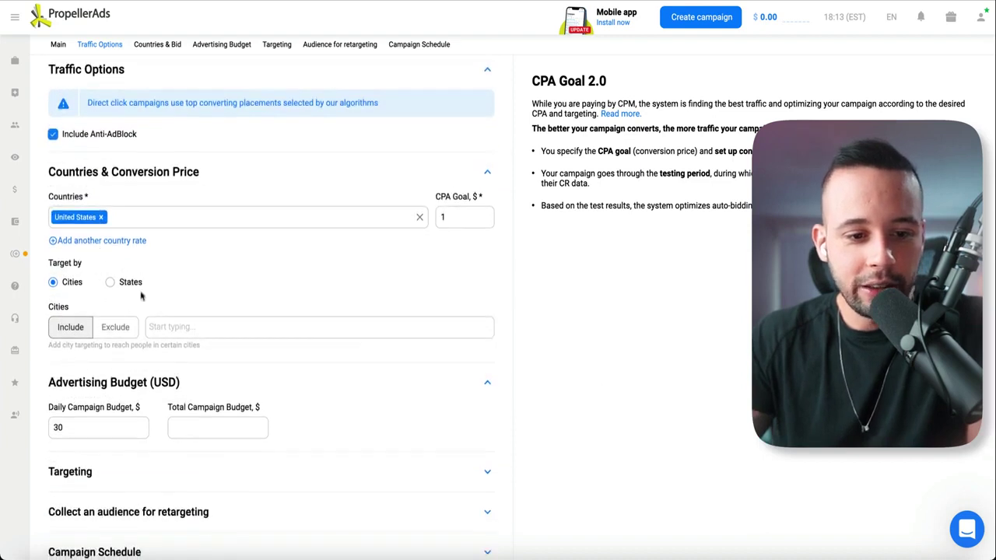
pyautogui.scroll(-5, 141, 296)
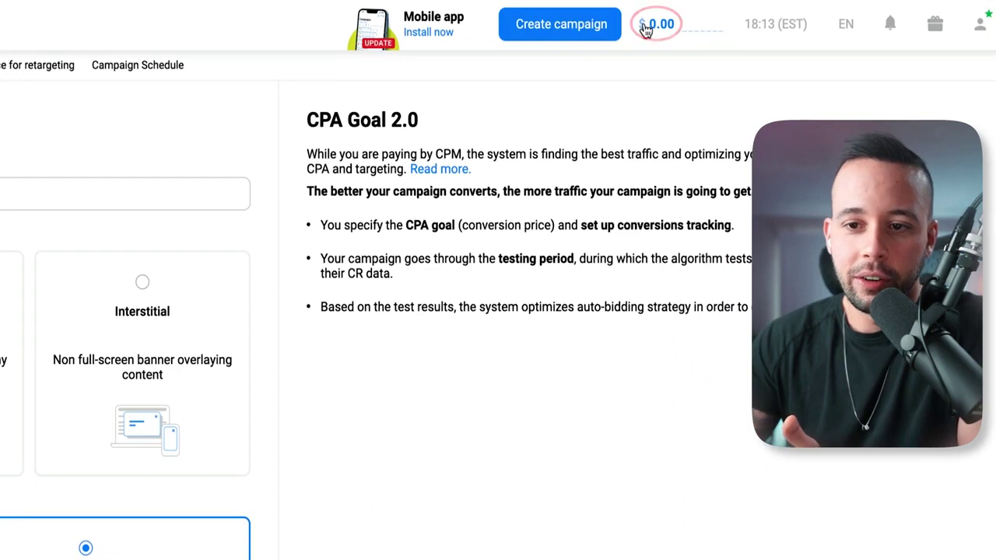
pyautogui.click(653, 25)
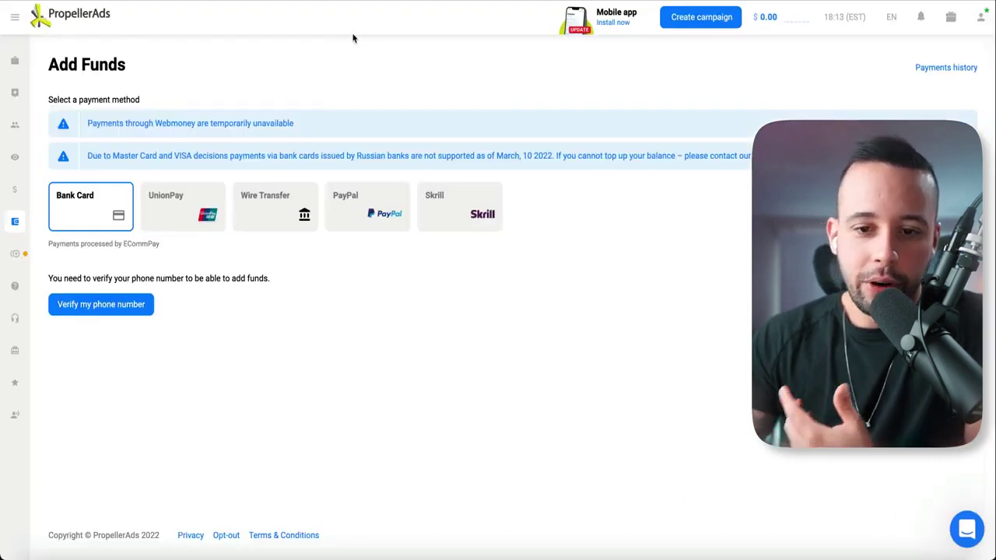